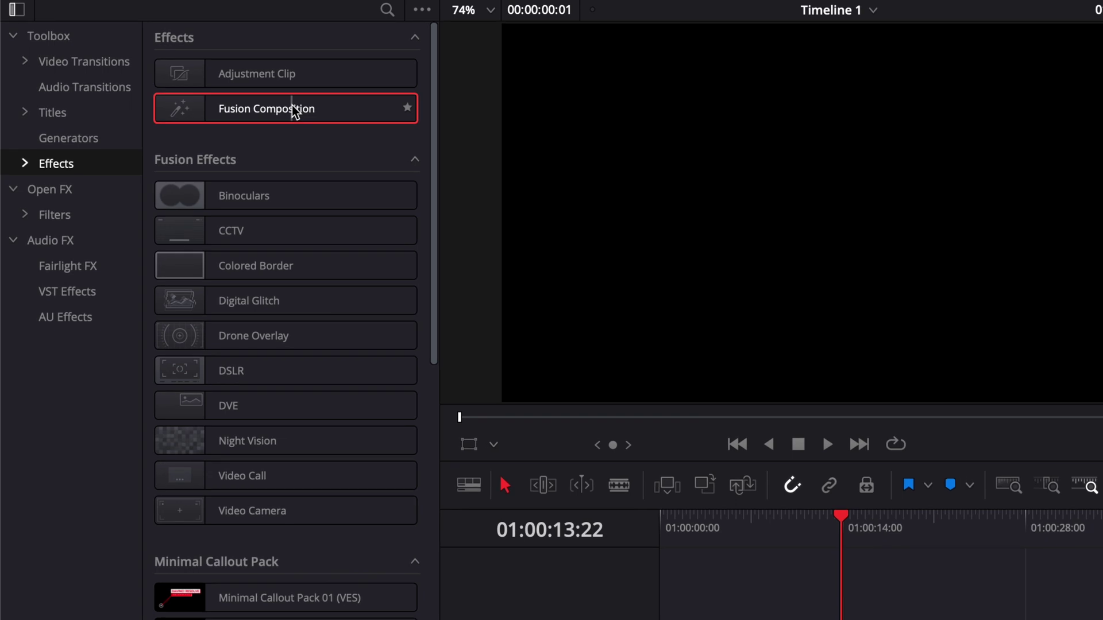
Drag a Fusion Composition from the Effects library to the start of V1 and select it
drag(190, 75, 470, 465)
click(470, 459)
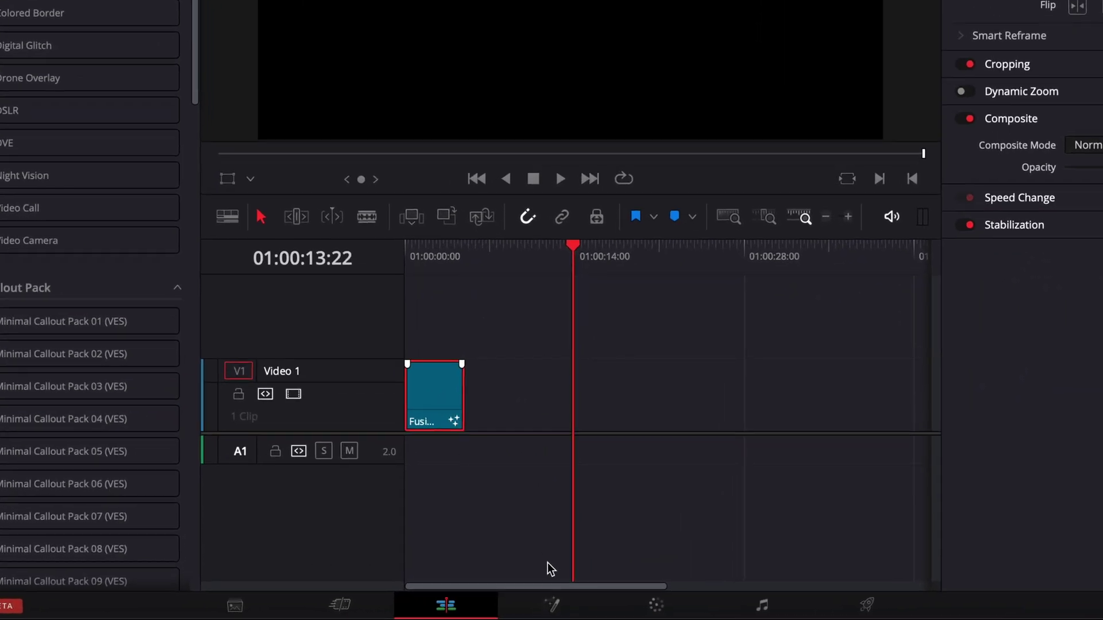
Open the clip in Fusion, move MediaOut1 right, and add Text1 and Text2 nodes
click(552, 604)
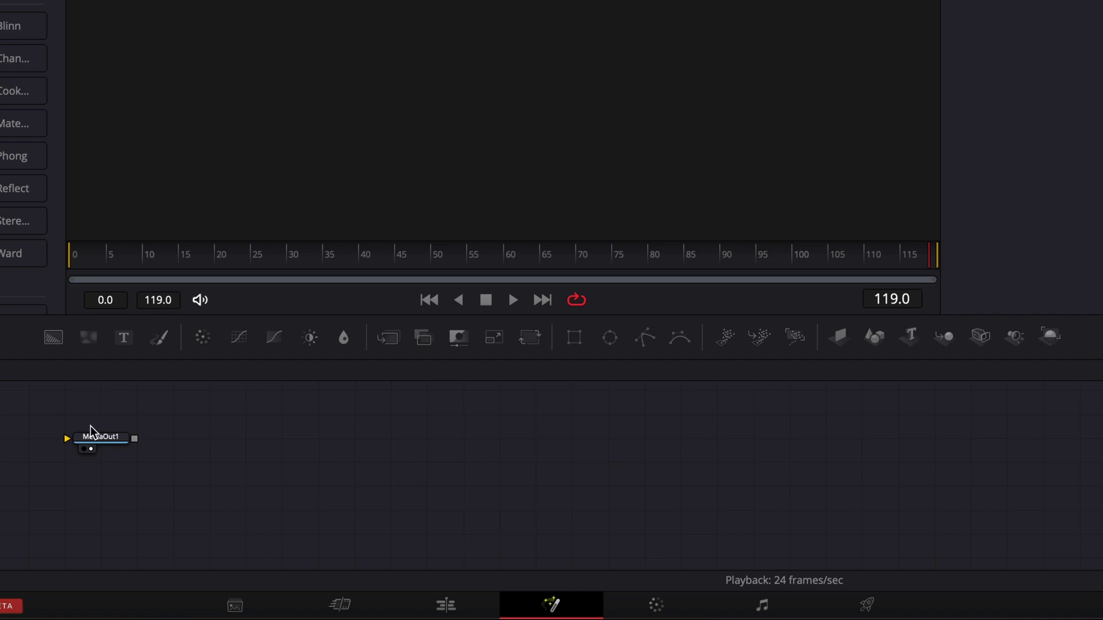
drag(95, 433, 638, 458)
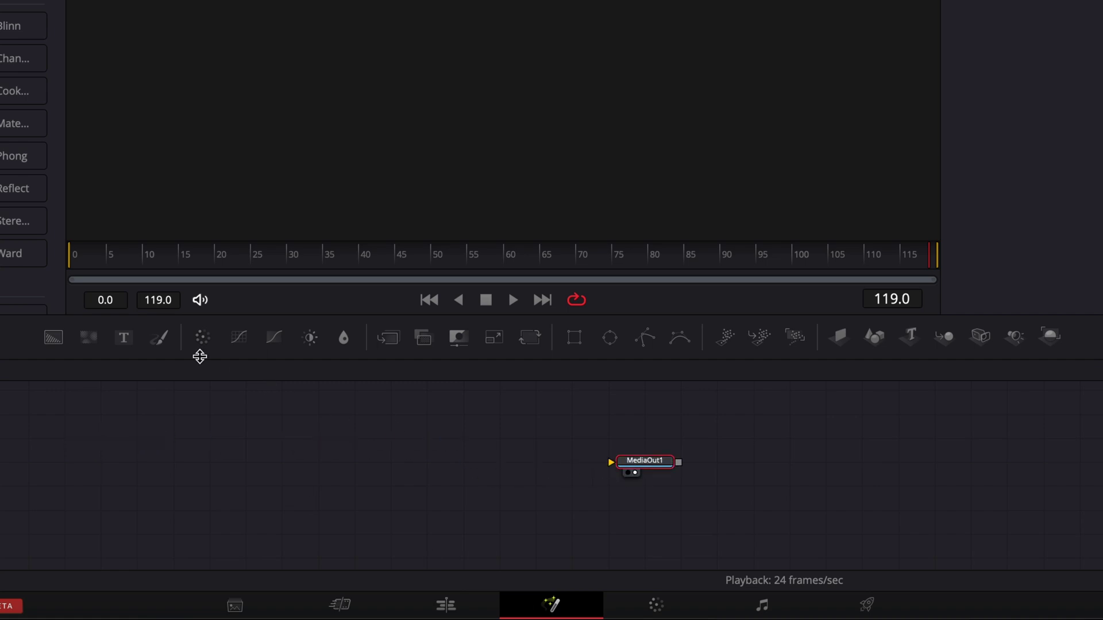
drag(122, 340, 248, 464)
drag(122, 340, 355, 415)
click(260, 458)
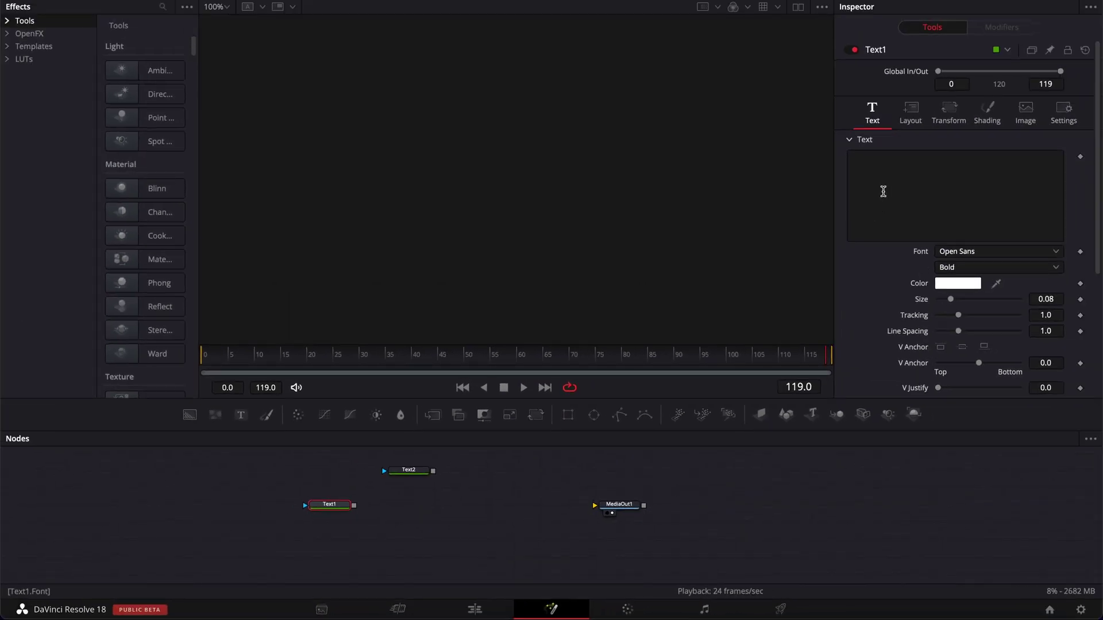
Make Text1 read DAVINCI in the Montserrat font
click(882, 192)
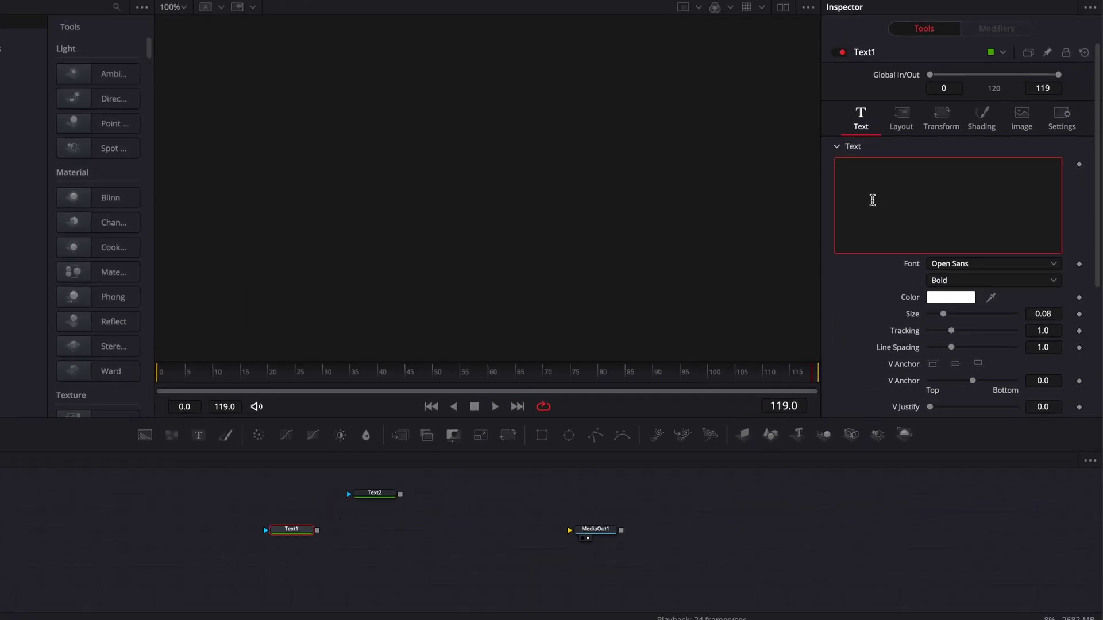
text(DAVINCI)
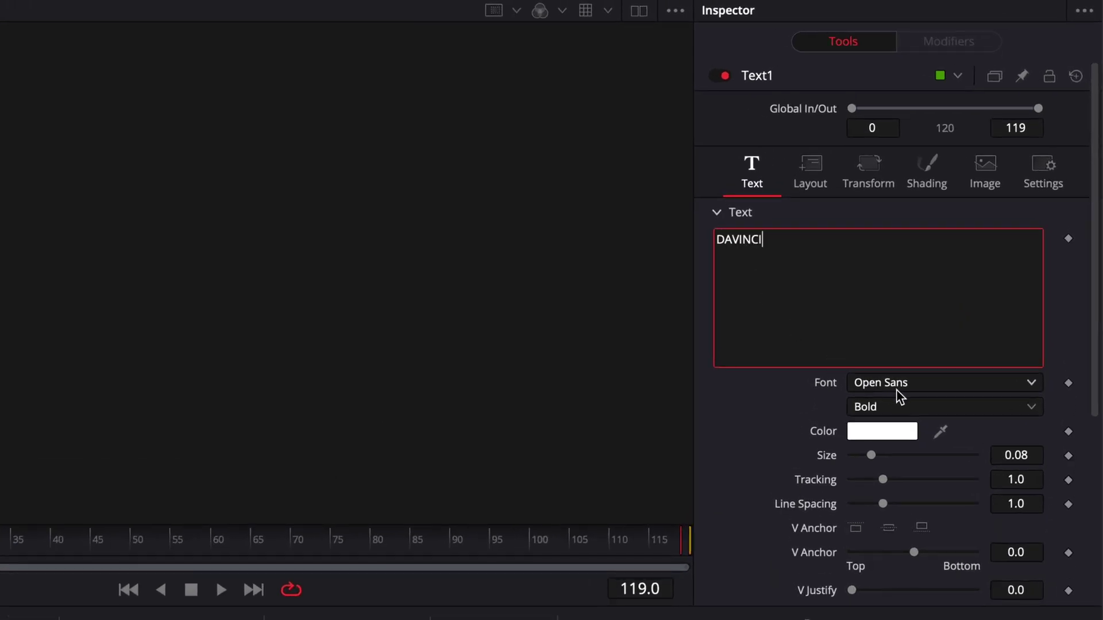
click(893, 385)
text(mal)
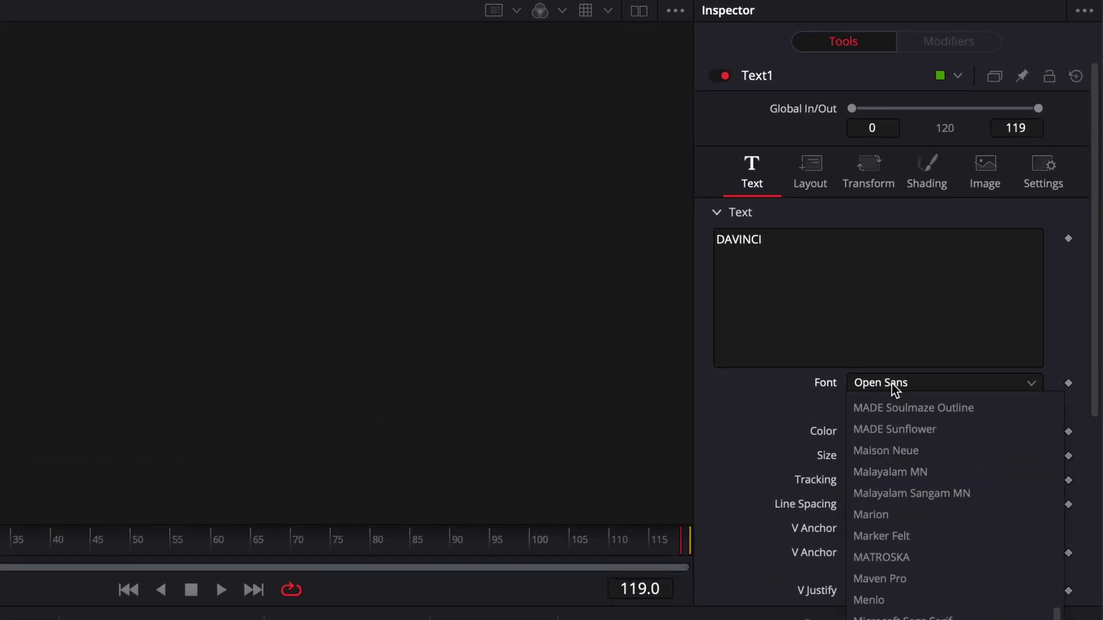
key(Return)
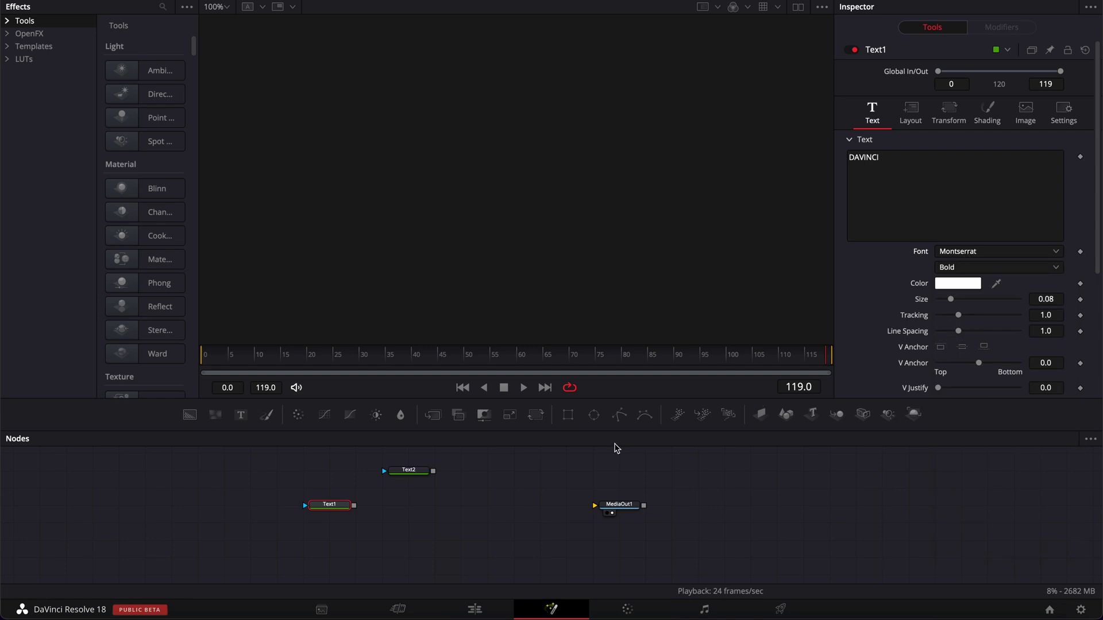
Make Text2 read RESOLVE, also in the Montserrat font
click(414, 474)
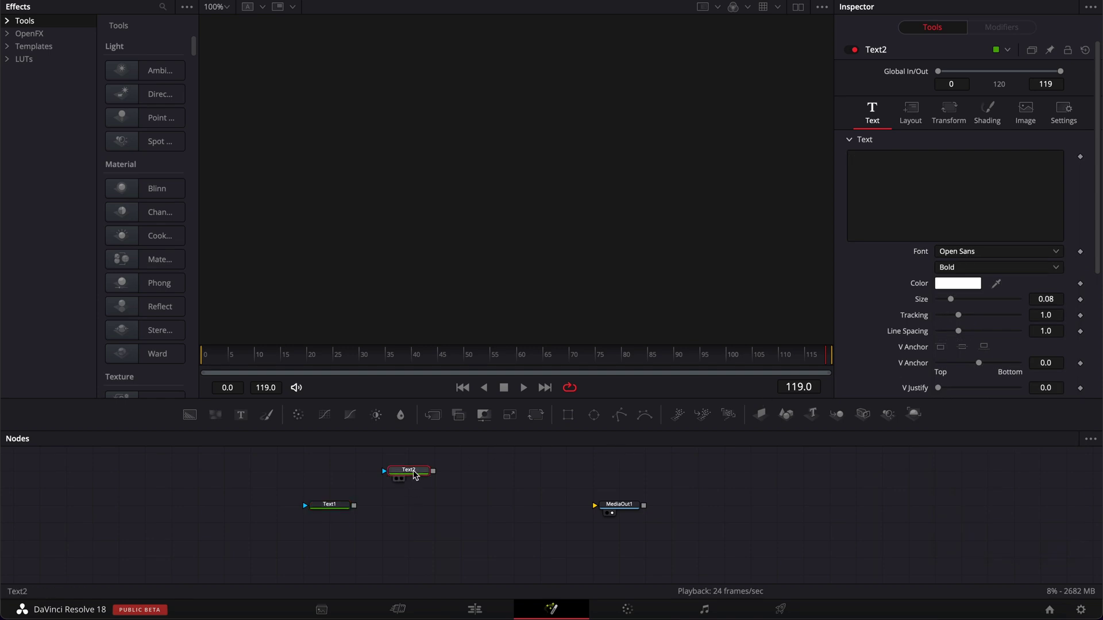
click(931, 170)
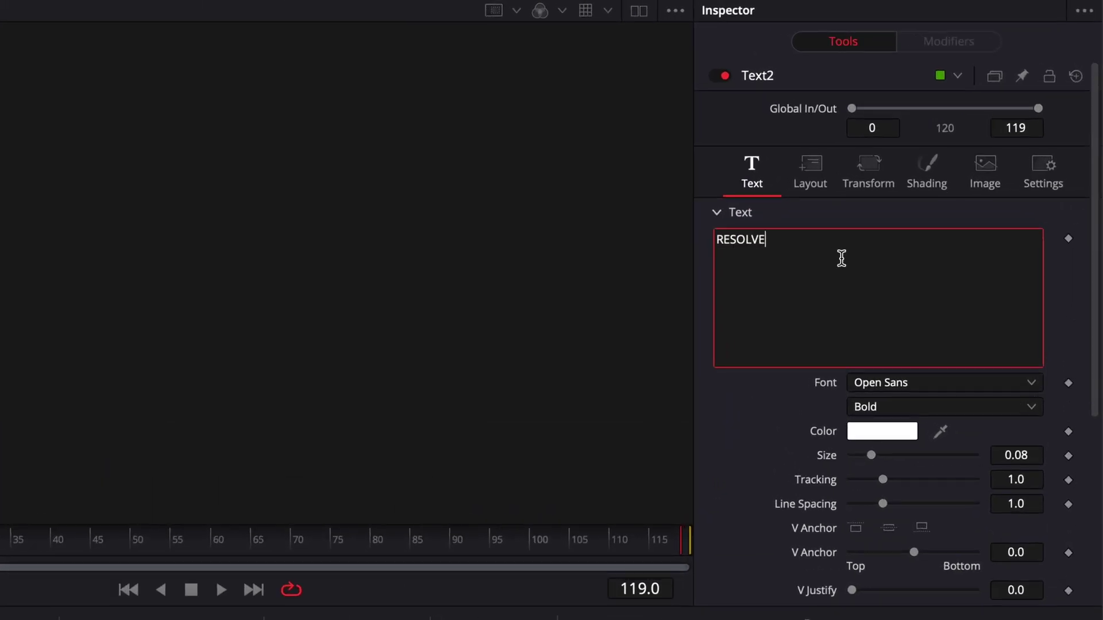
click(916, 383)
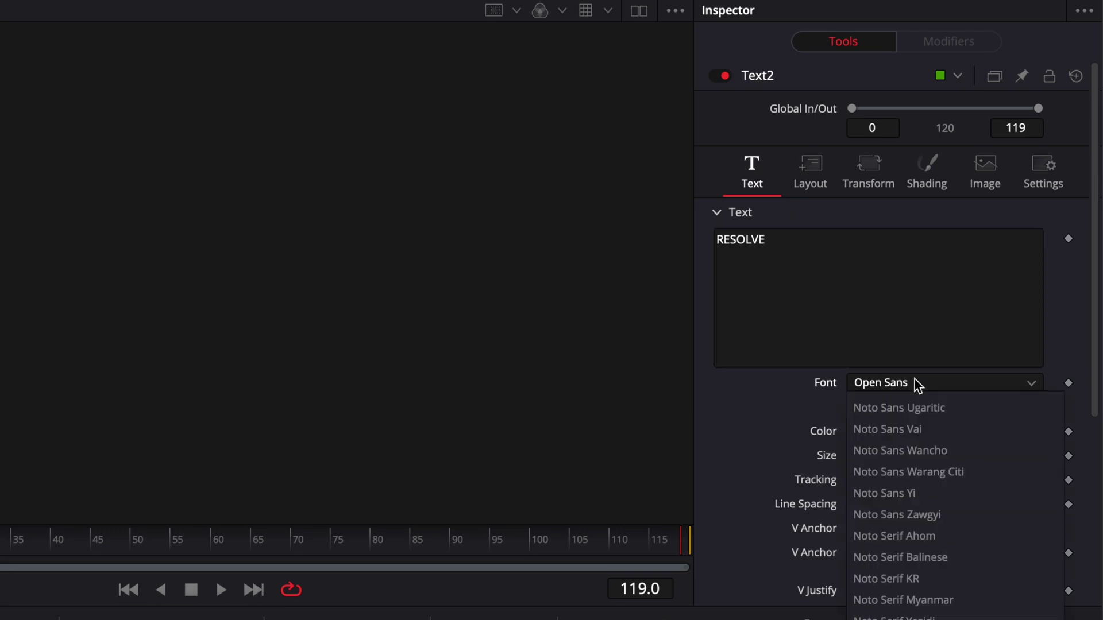
text(mal)
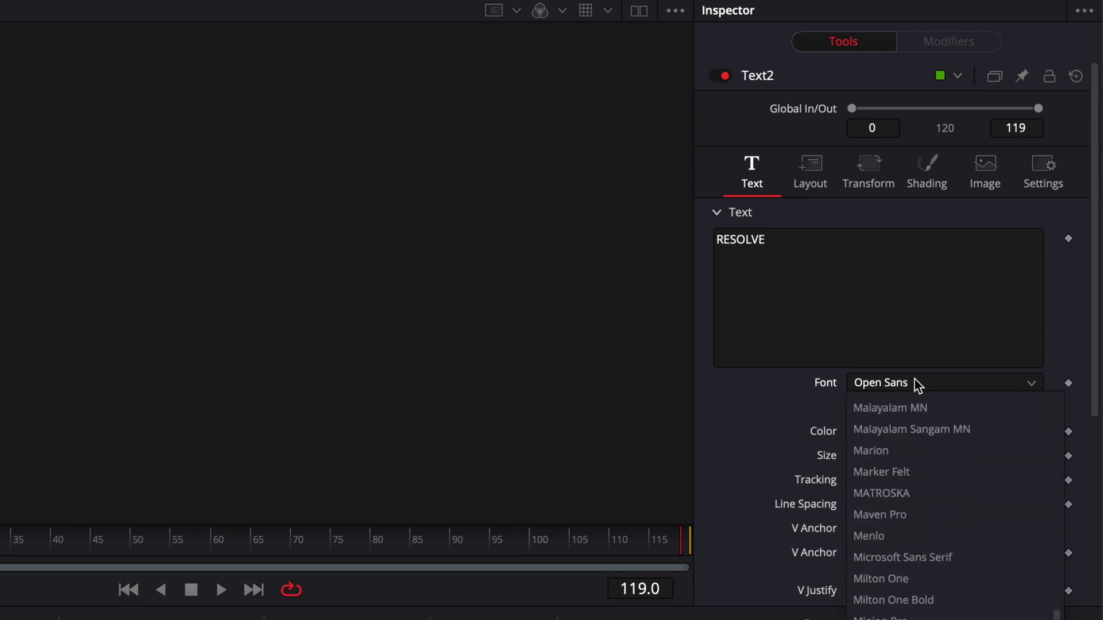
text(mont)
key(Return)
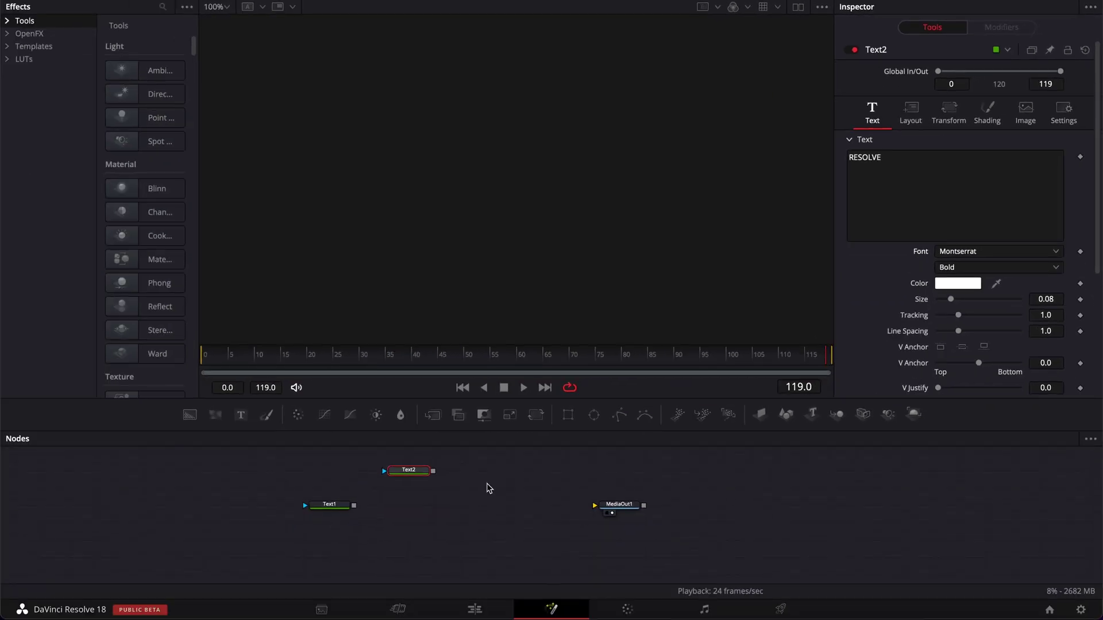
Add a Dissolve node from the tool search and place it before MediaOut1
click(427, 503)
click(331, 509)
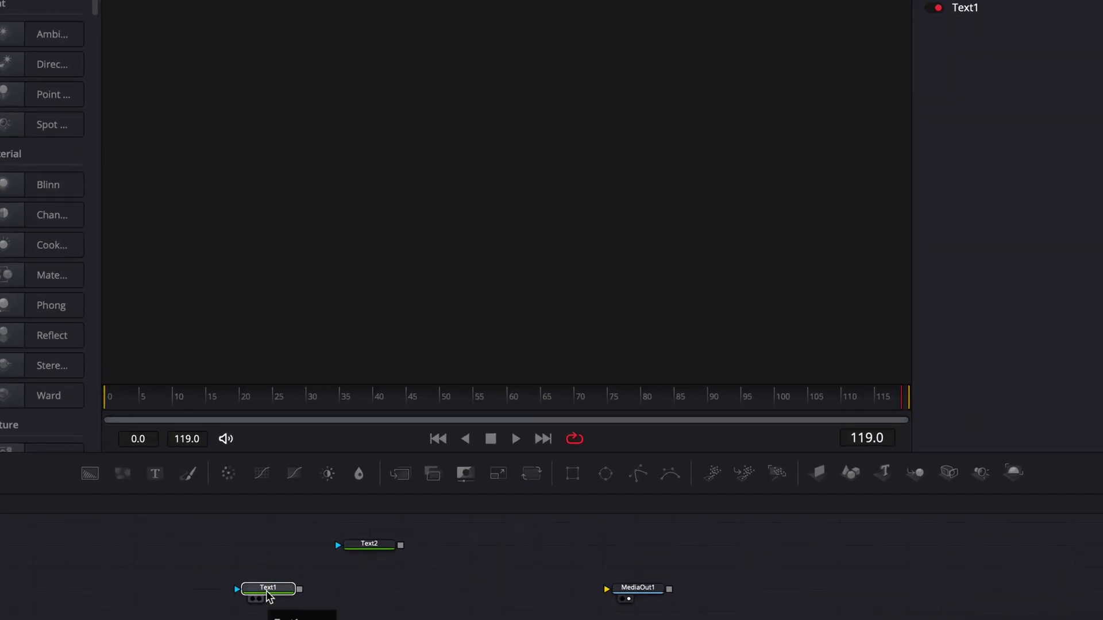
key(shift+space)
text(diss)
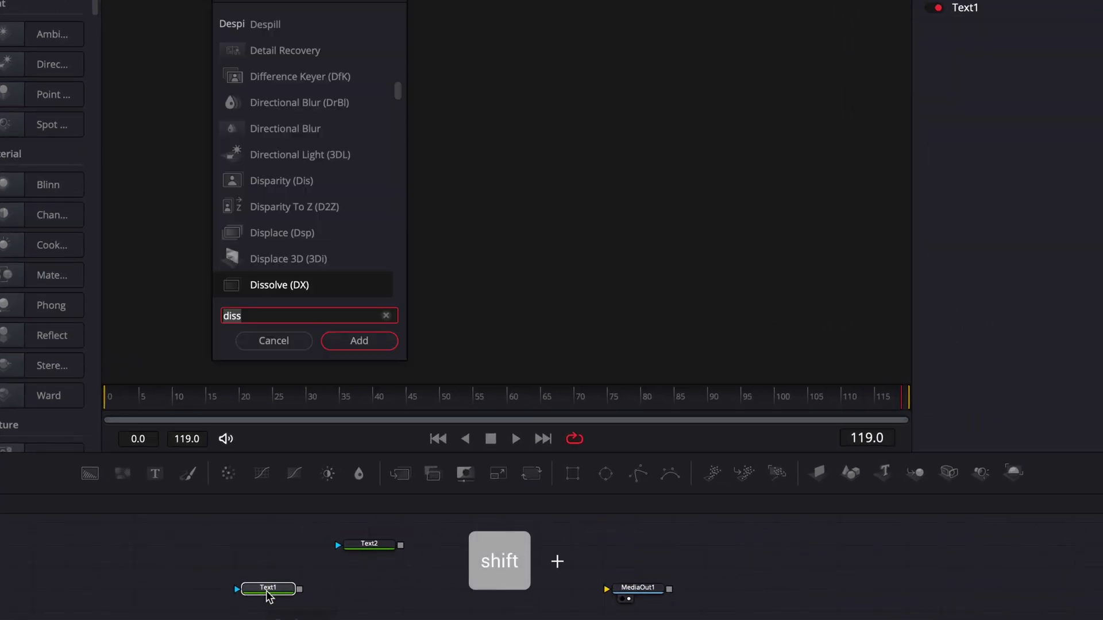
key(shift+space)
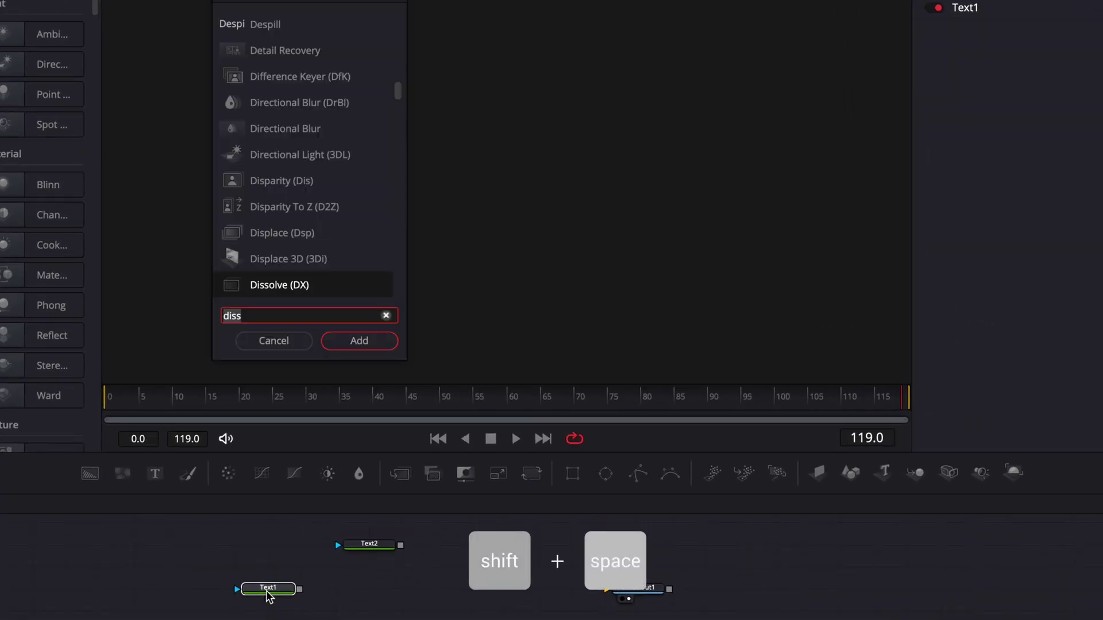
text(d)
text(iss)
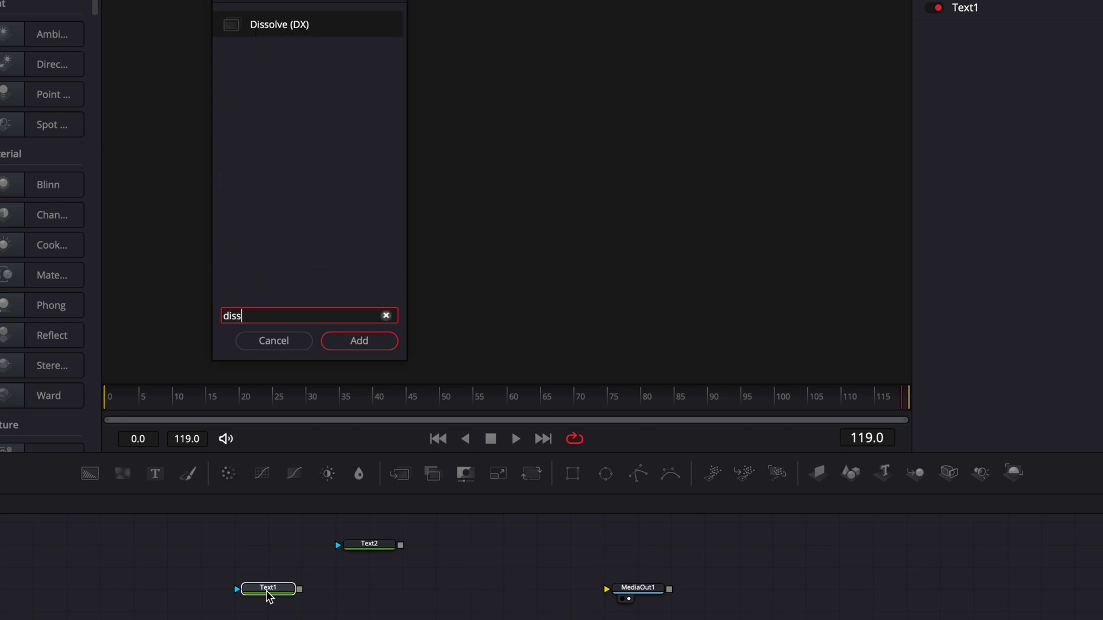
key(Return)
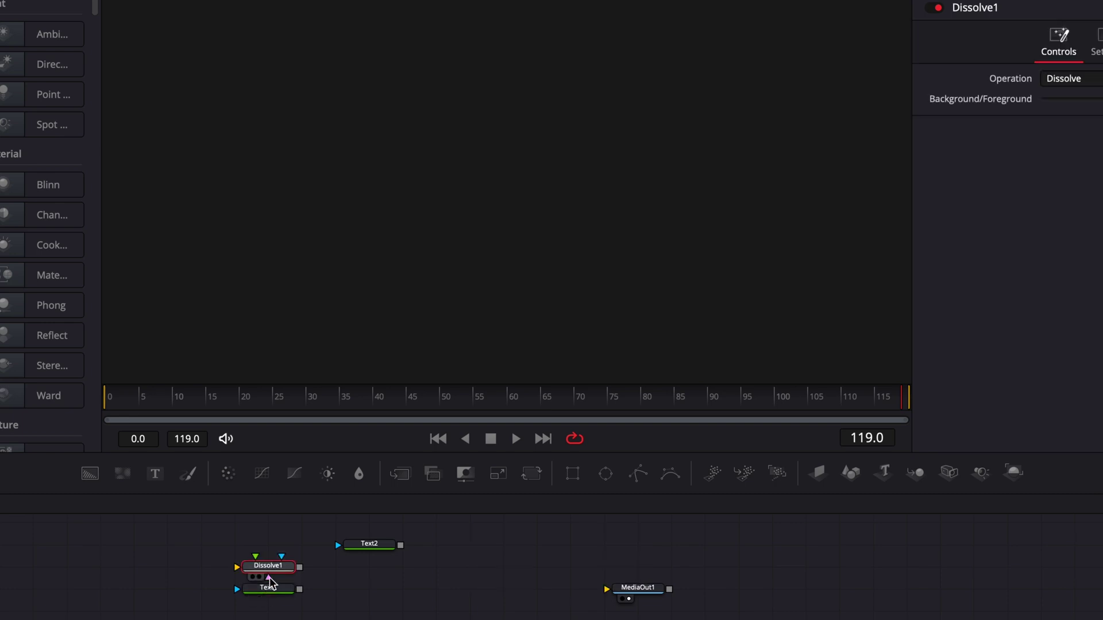
drag(267, 570, 390, 589)
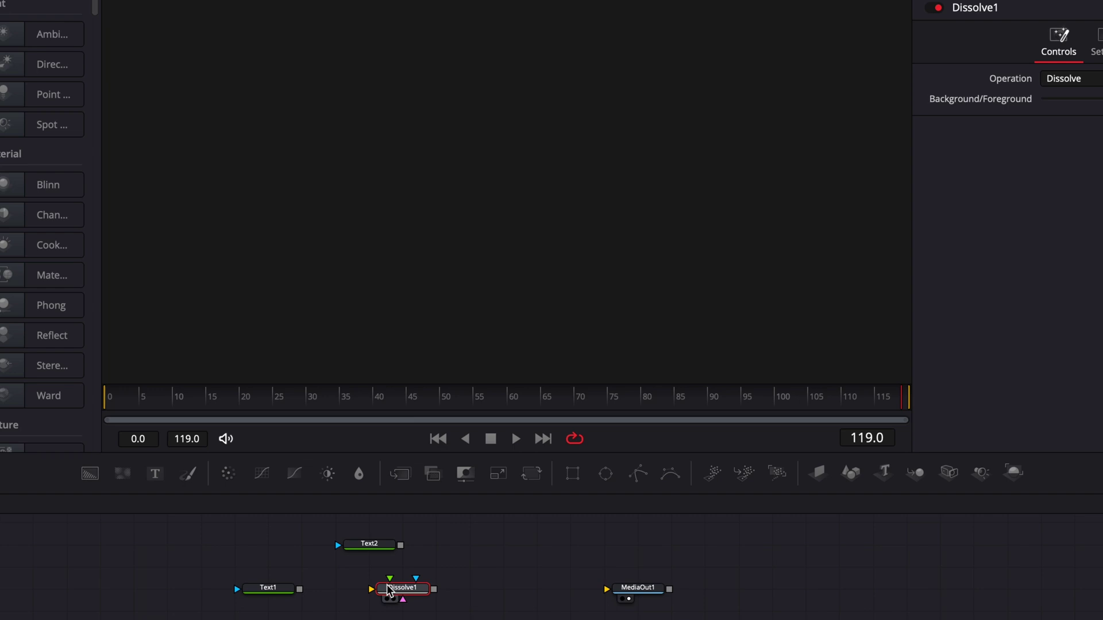
Wire Text1 into Dissolve1's background and Text2 into its foreground input
drag(300, 589, 300, 567)
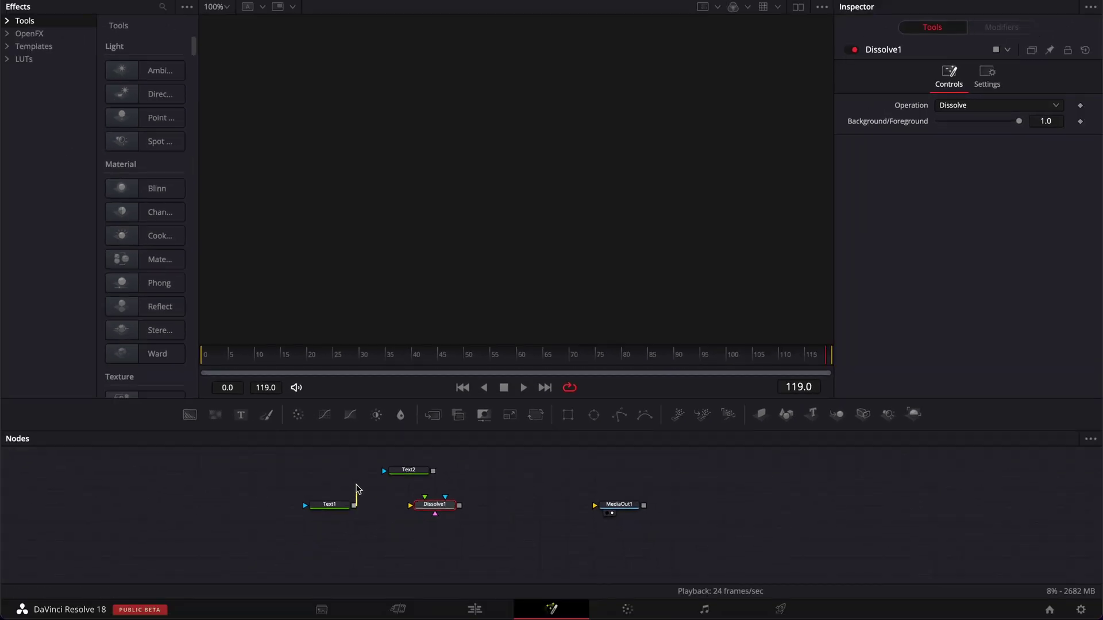
drag(357, 493, 406, 507)
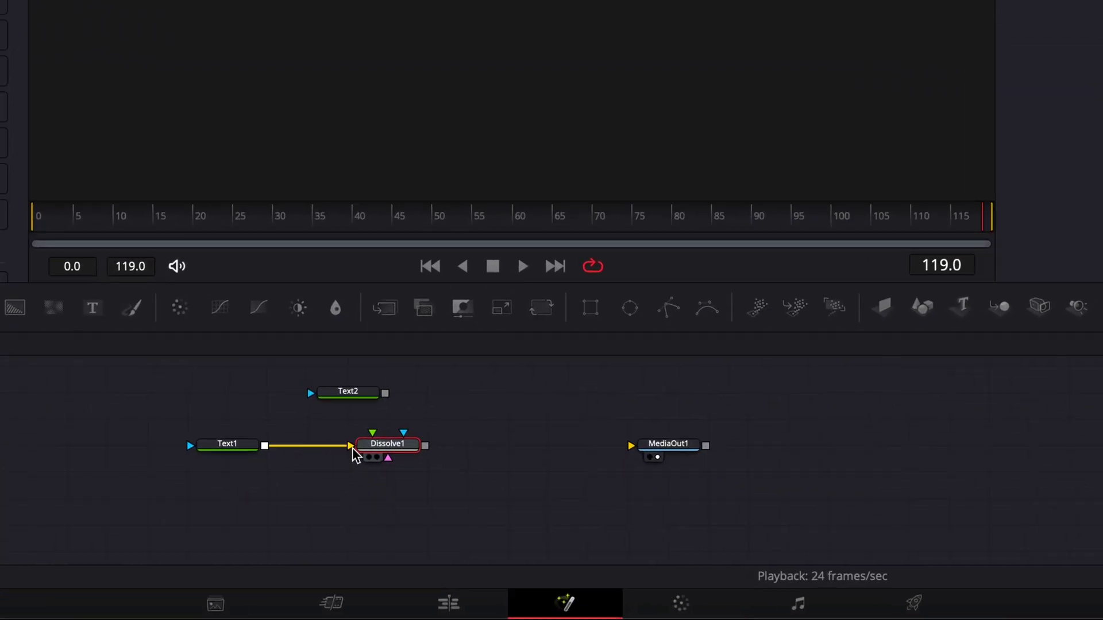
drag(384, 394, 642, 451)
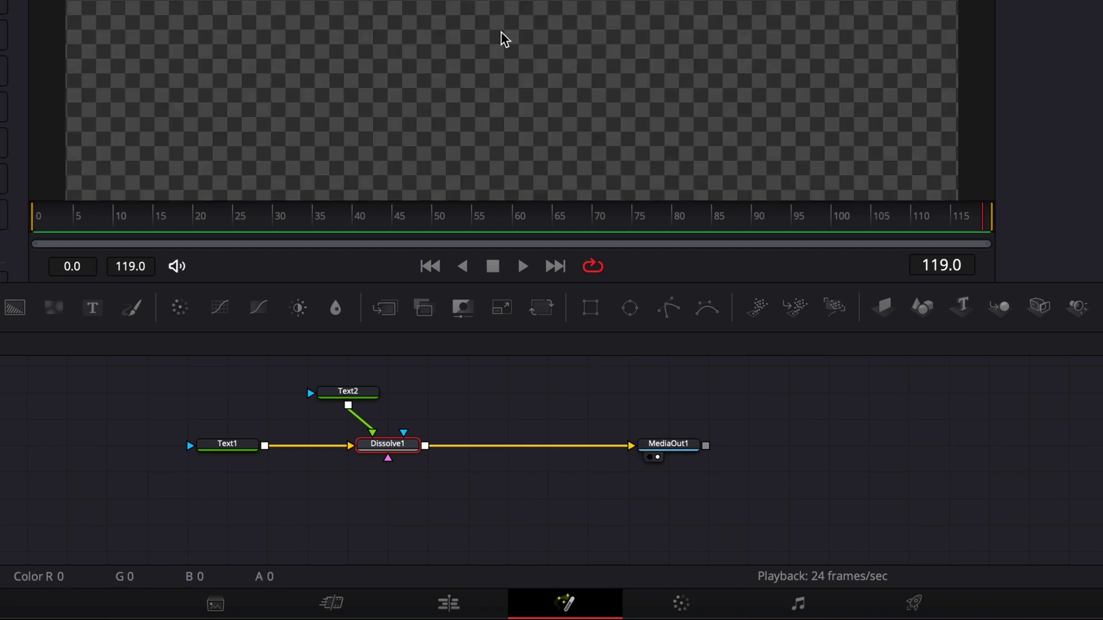
drag(660, 453, 780, 453)
click(392, 449)
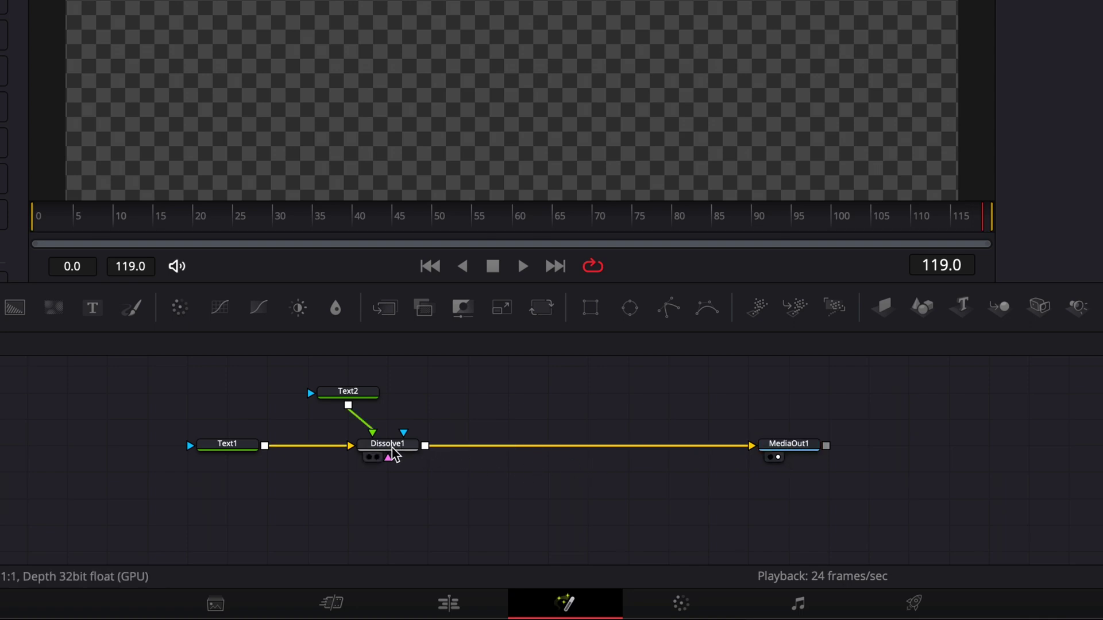
Add a Blur node directly after Dissolve1
click(393, 449)
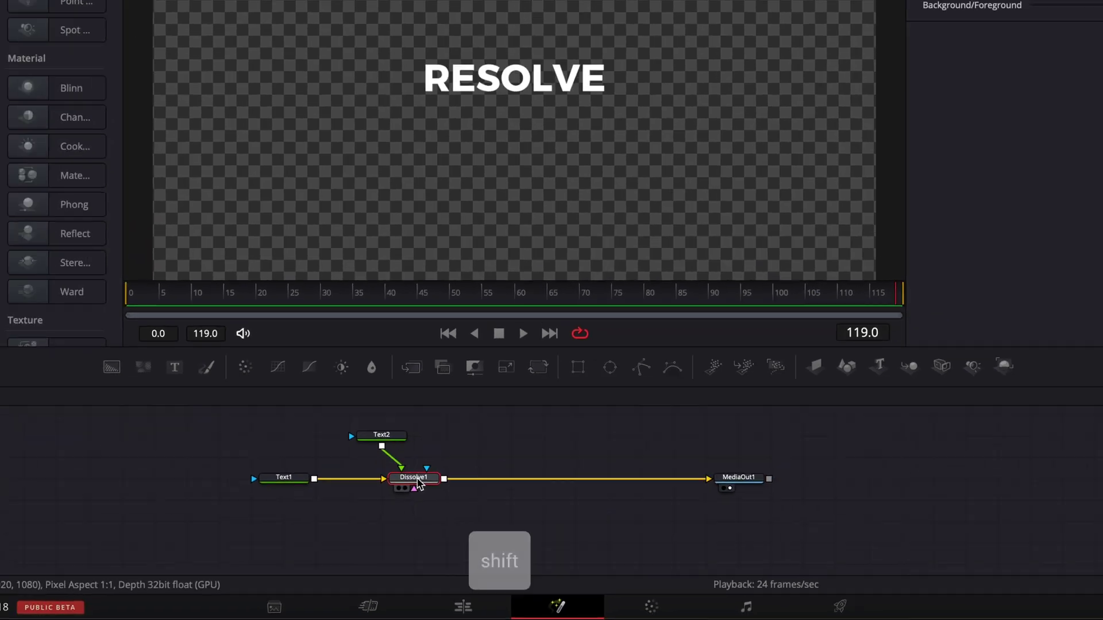
key(shift+space)
text(diss)
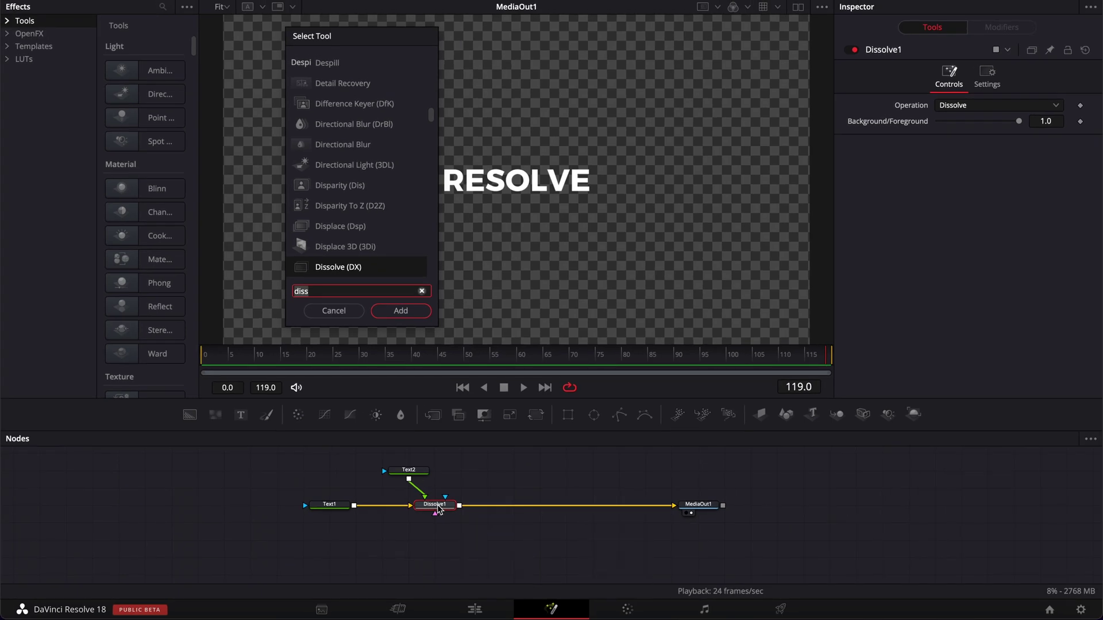
key(BackSpace)
key(BackSpace)
key(BackSpace)
key(BackSpace)
text(blur)
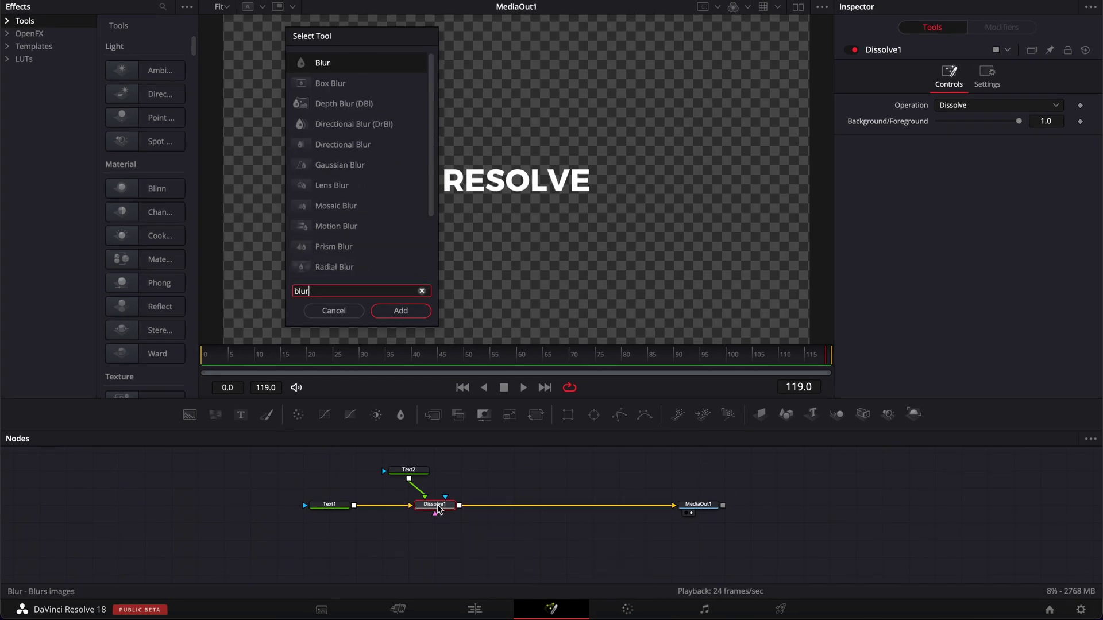
key(Return)
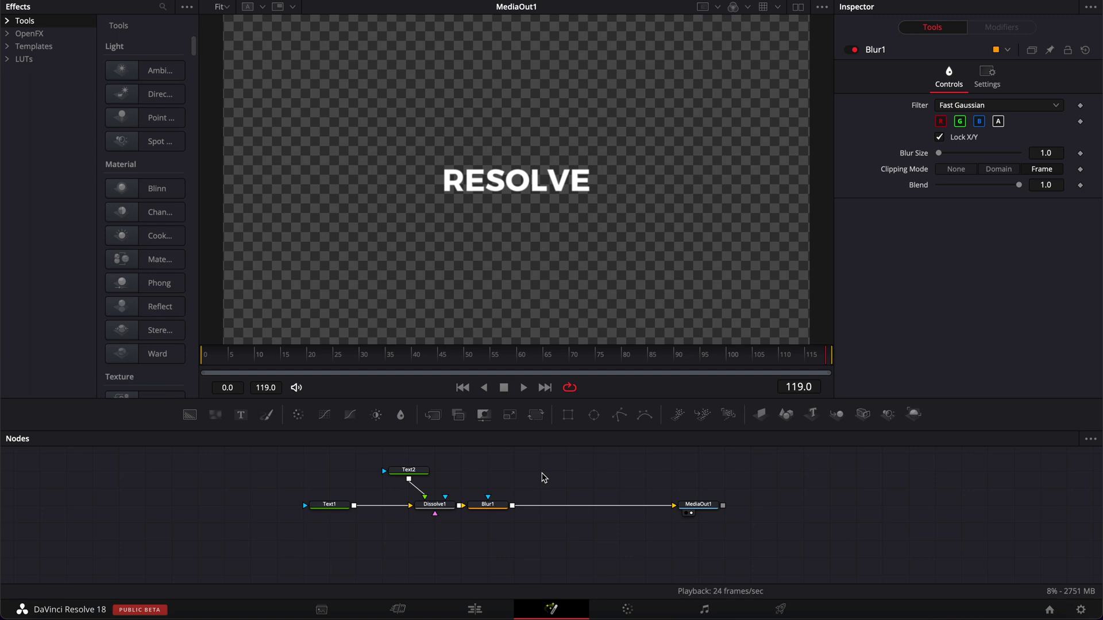
Add a Bitmap node and route Blur1's output into it
key(shift+space)
text(bit)
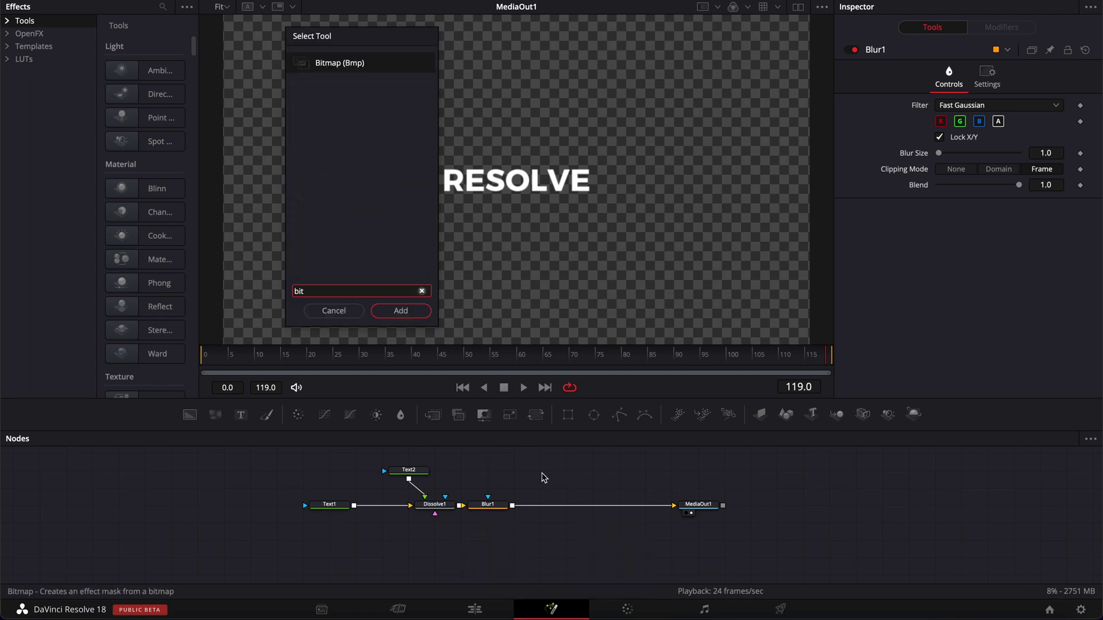
key(Return)
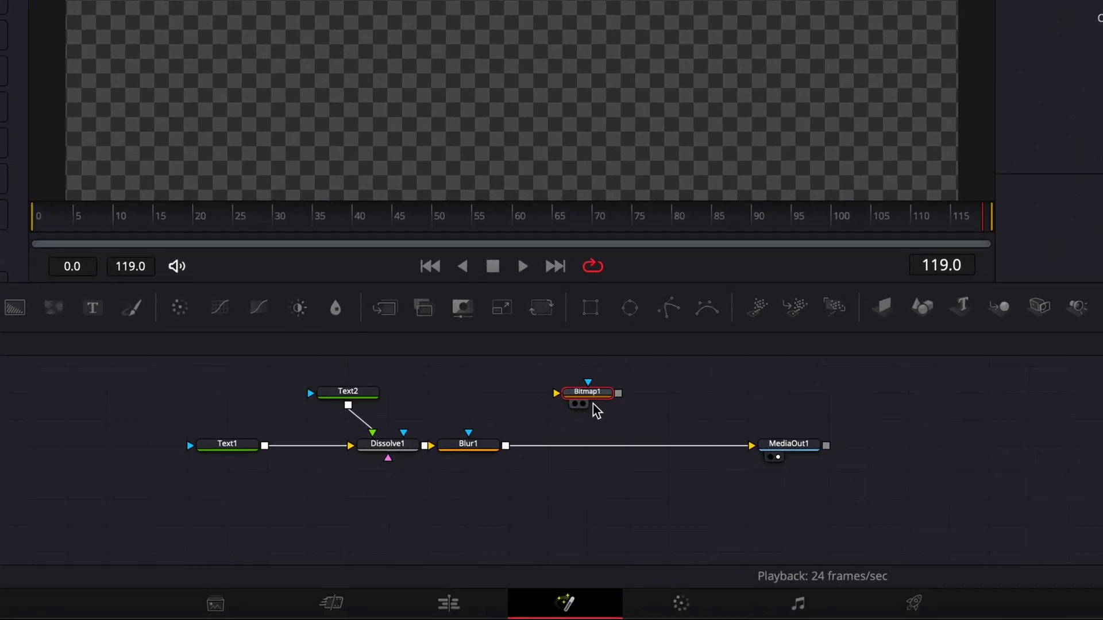
mouse_move(751, 447)
mouse_down()
mouse_move(519, 430)
mouse_move(557, 395)
mouse_move(701, 418)
mouse_move(751, 449)
mouse_up()
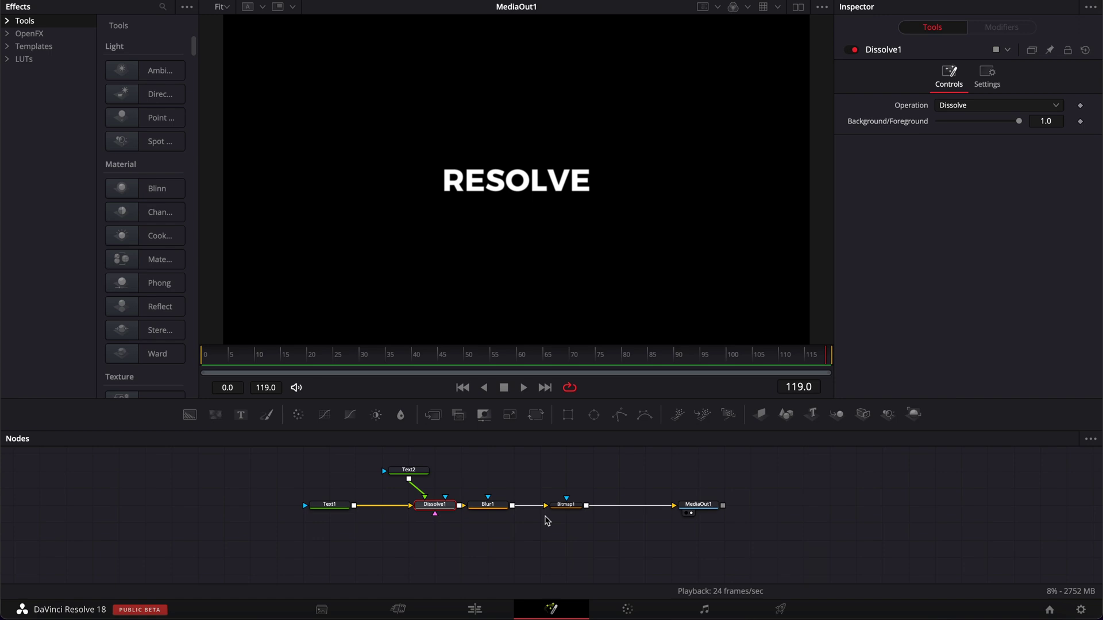
Keyframe Dissolve1's Background/Foreground from 0.0 at frame 0 to 1.0 at frame 25
click(335, 363)
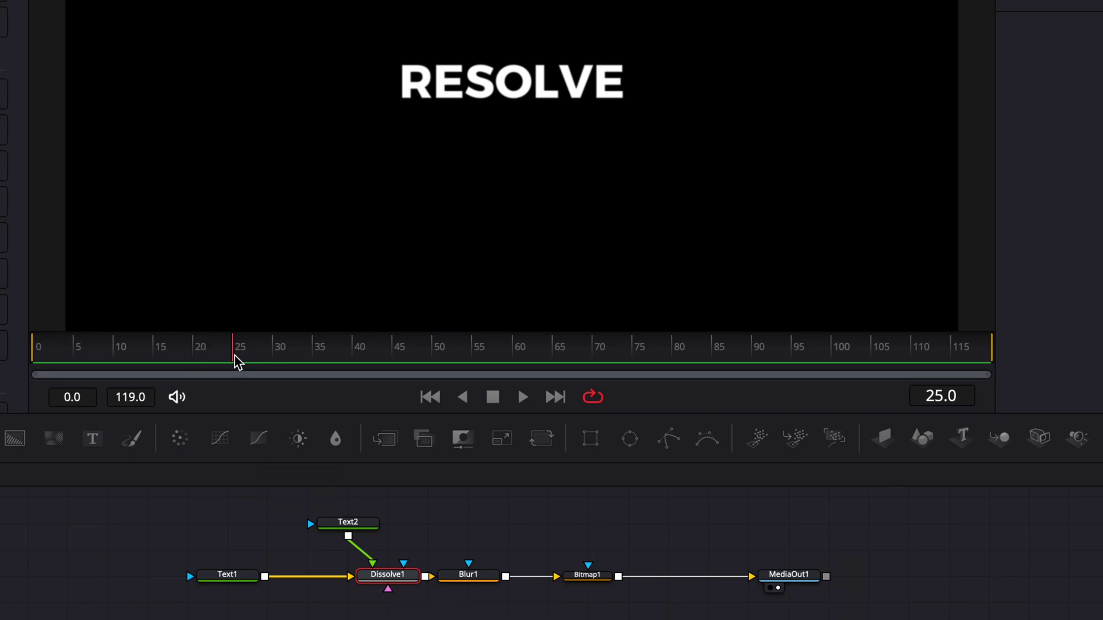
click(1080, 123)
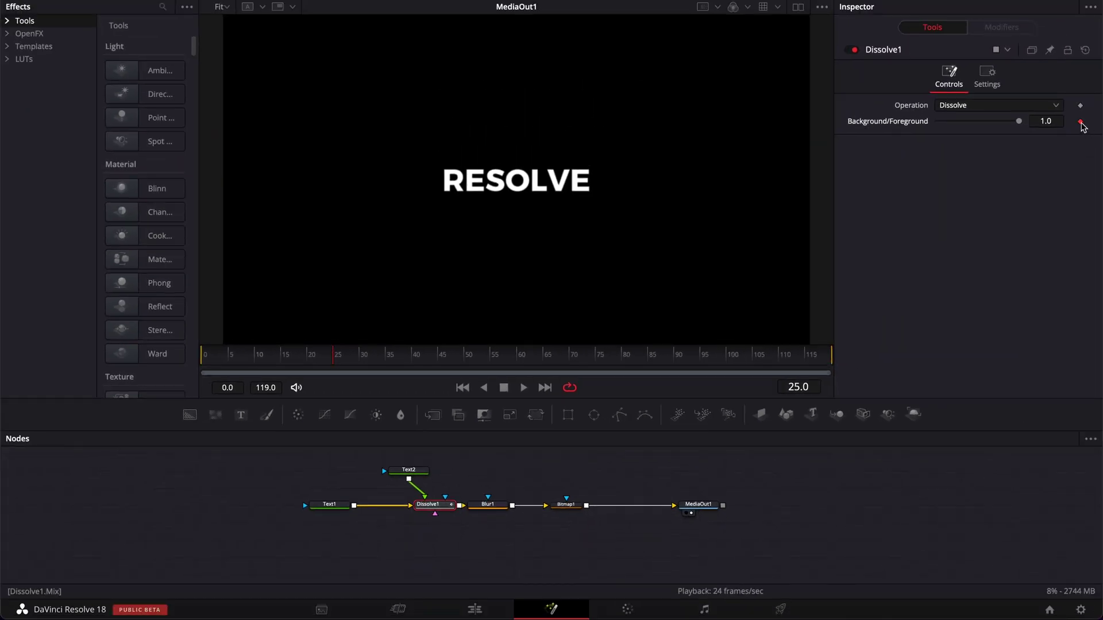
drag(248, 359, 219, 363)
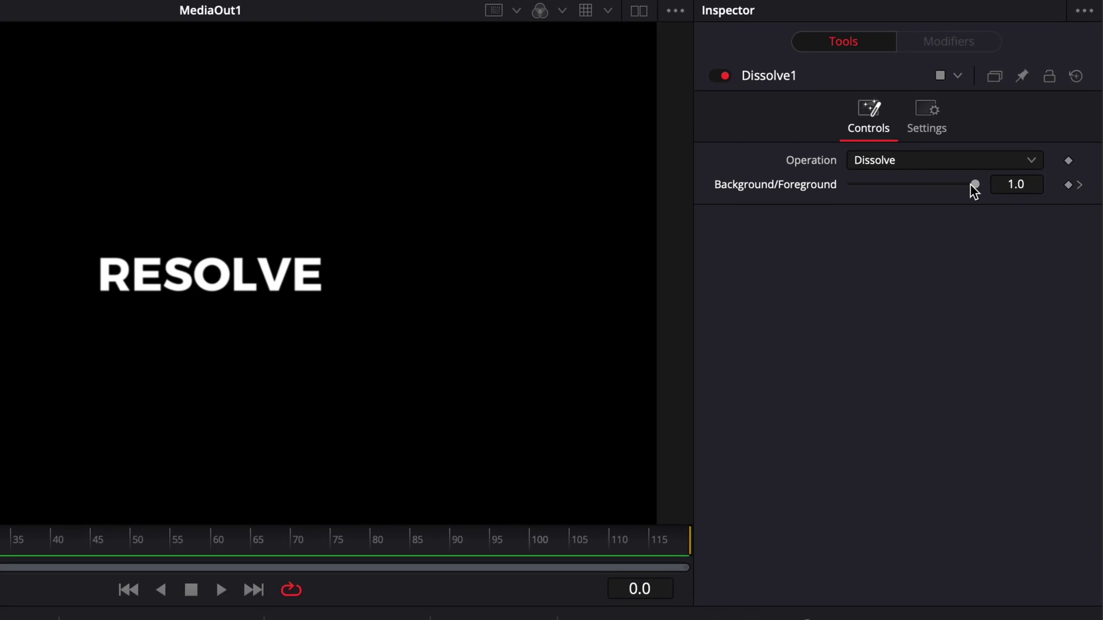
drag(974, 181, 847, 189)
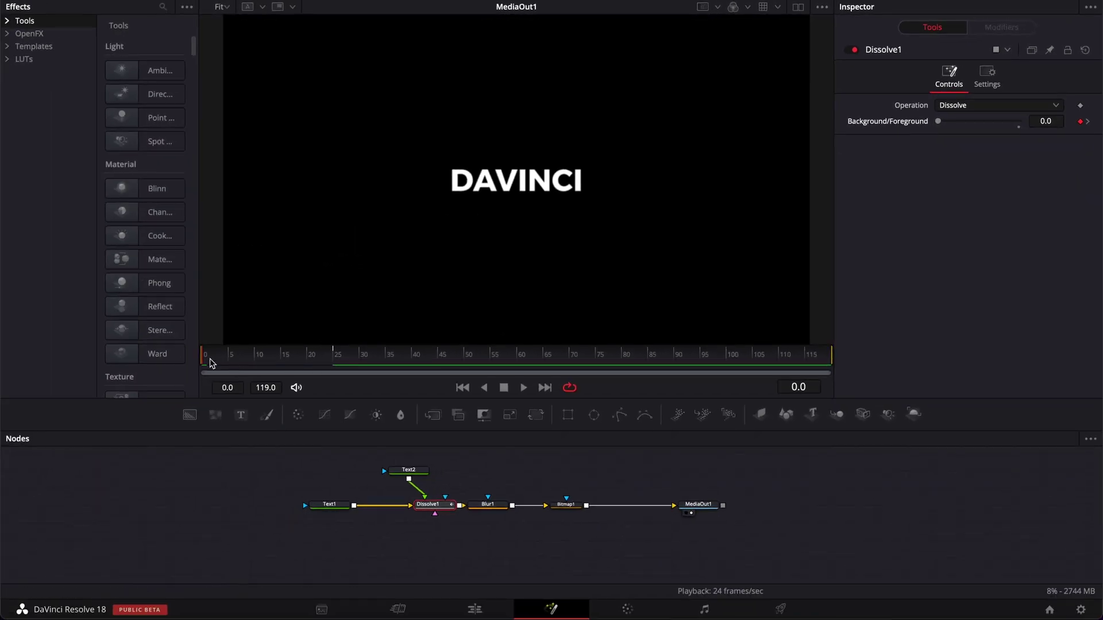
click(208, 359)
drag(208, 360, 318, 360)
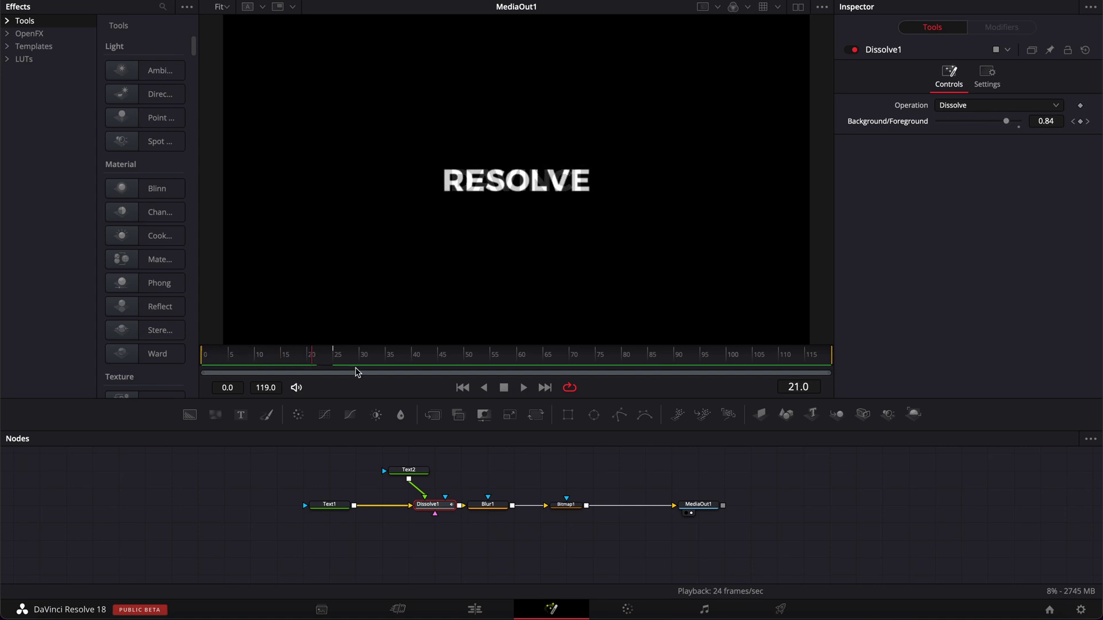
Keyframe Blur1's Blur Size at 0 on frame 0
click(487, 506)
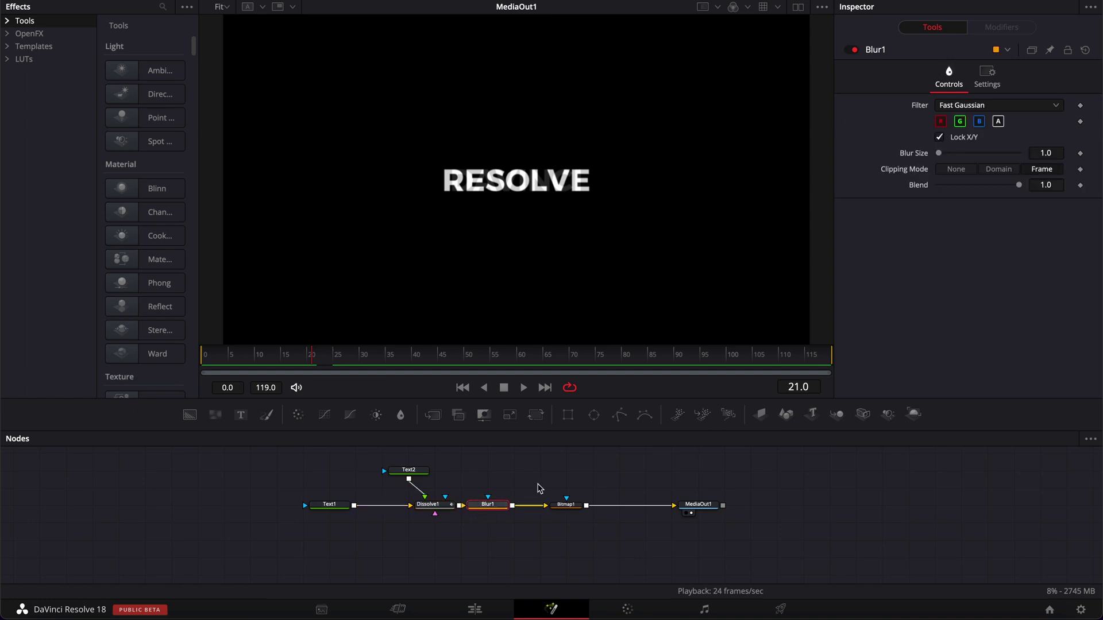
drag(137, 360, 25, 360)
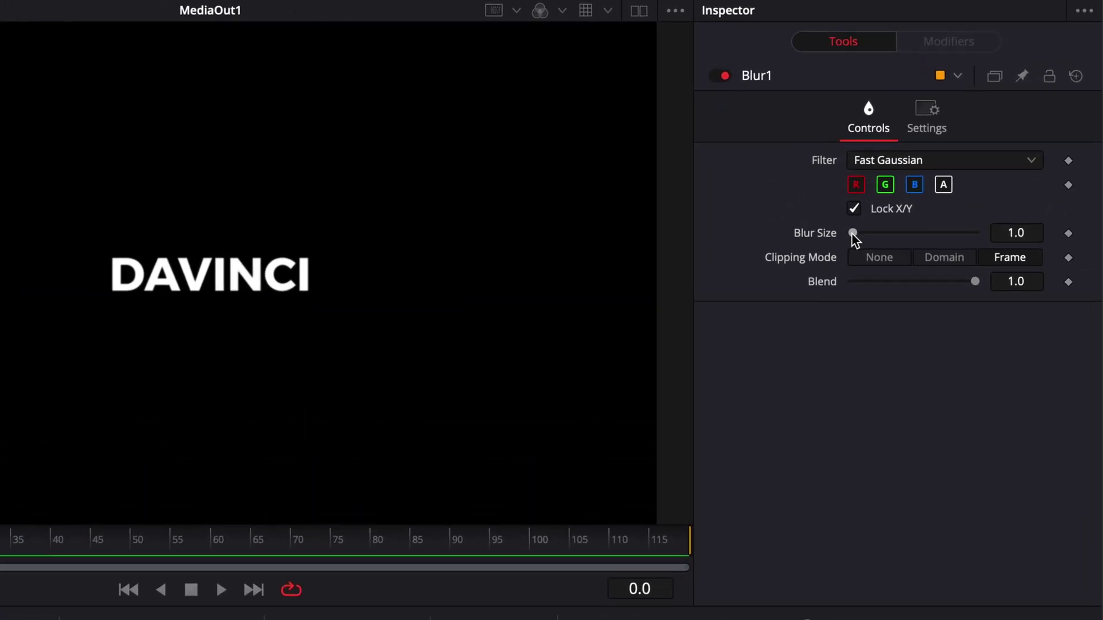
drag(937, 153, 901, 155)
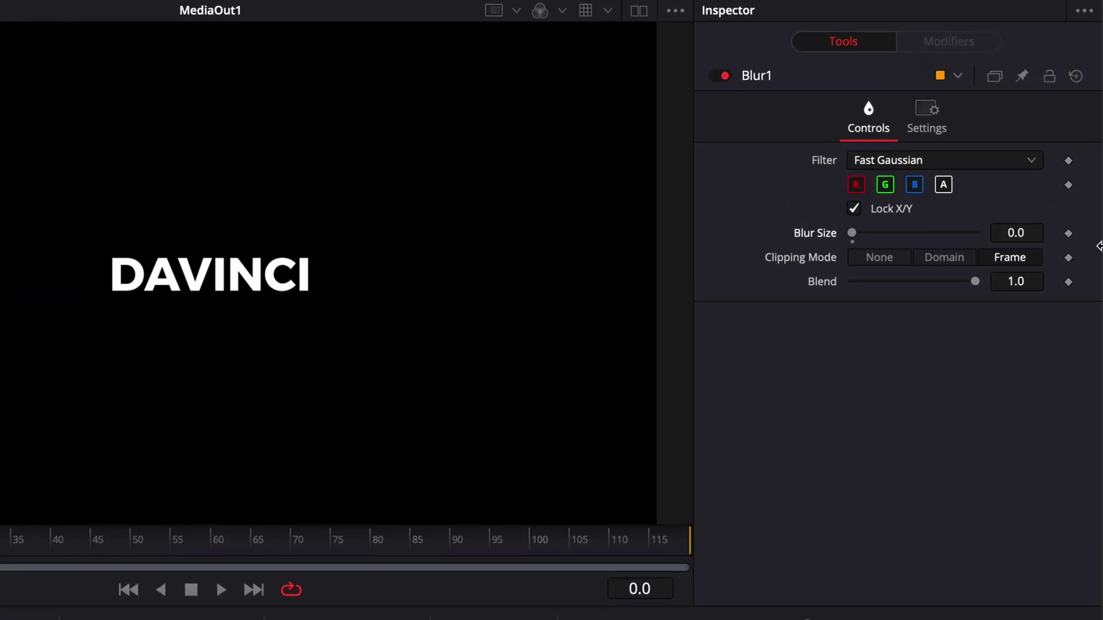
click(1068, 234)
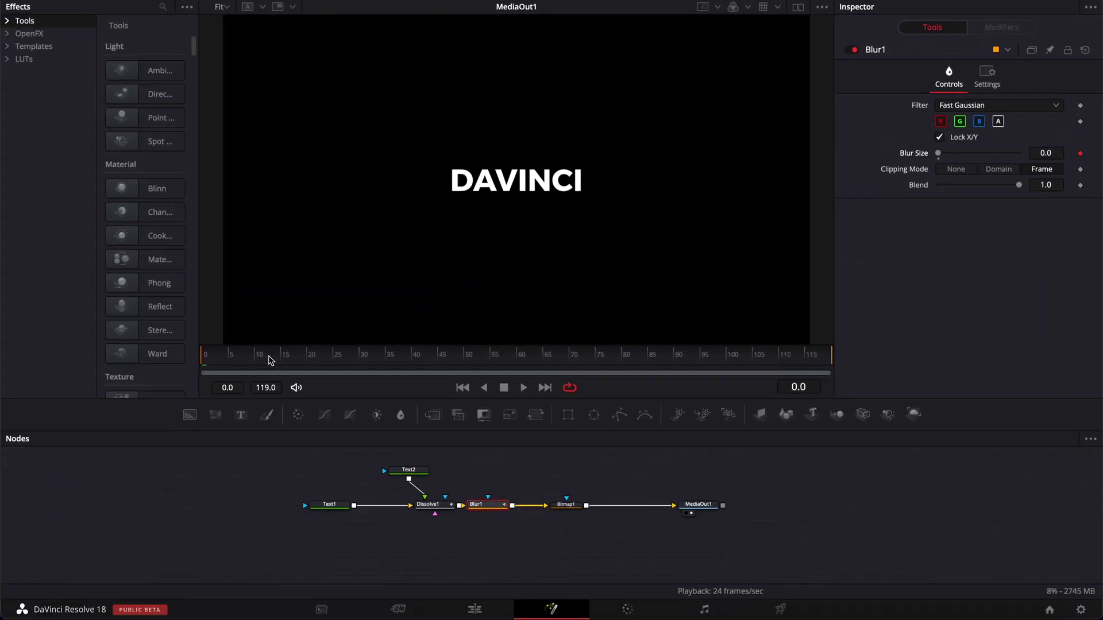
Set Blur Size to 4 at frame 12 and 0 at frame 25, then preview
drag(267, 359, 270, 357)
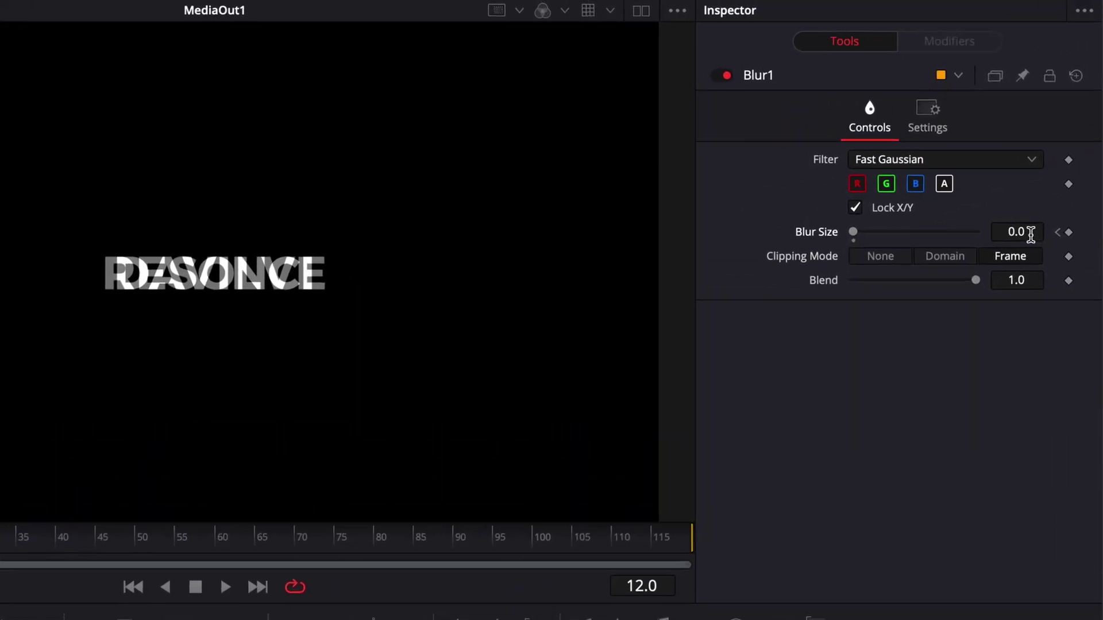
click(1056, 153)
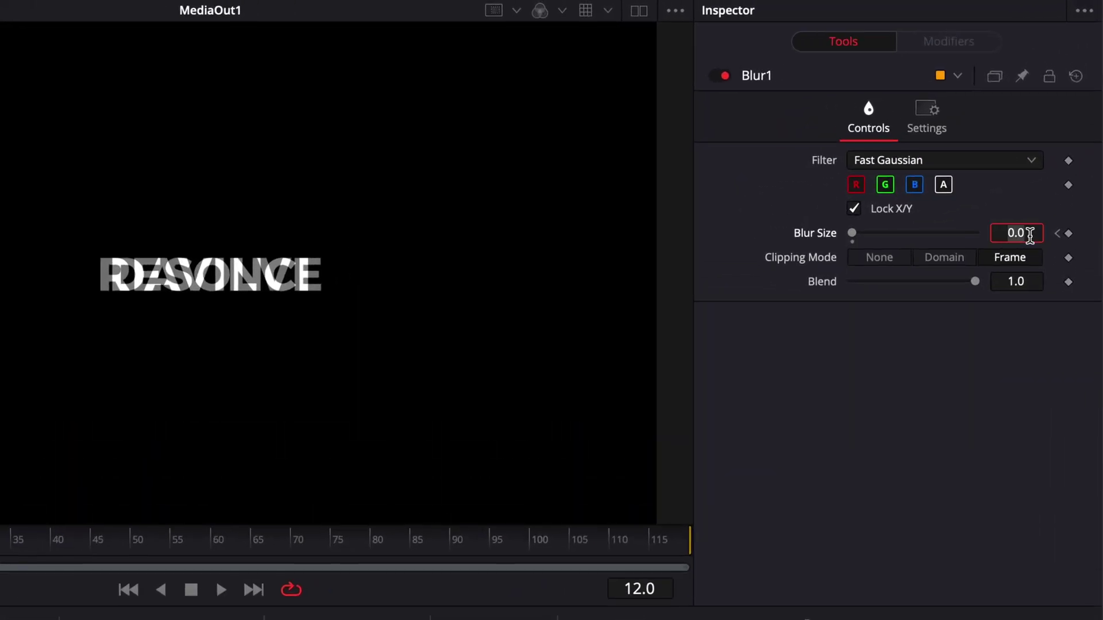
text(4)
key(Tab)
click(0, 549)
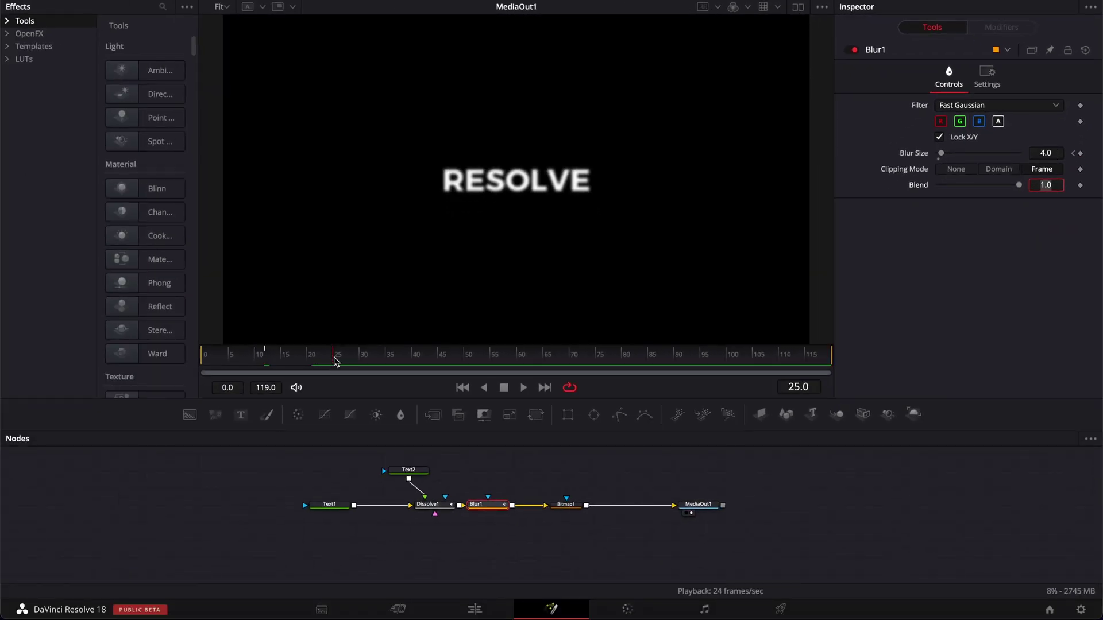
click(1057, 152)
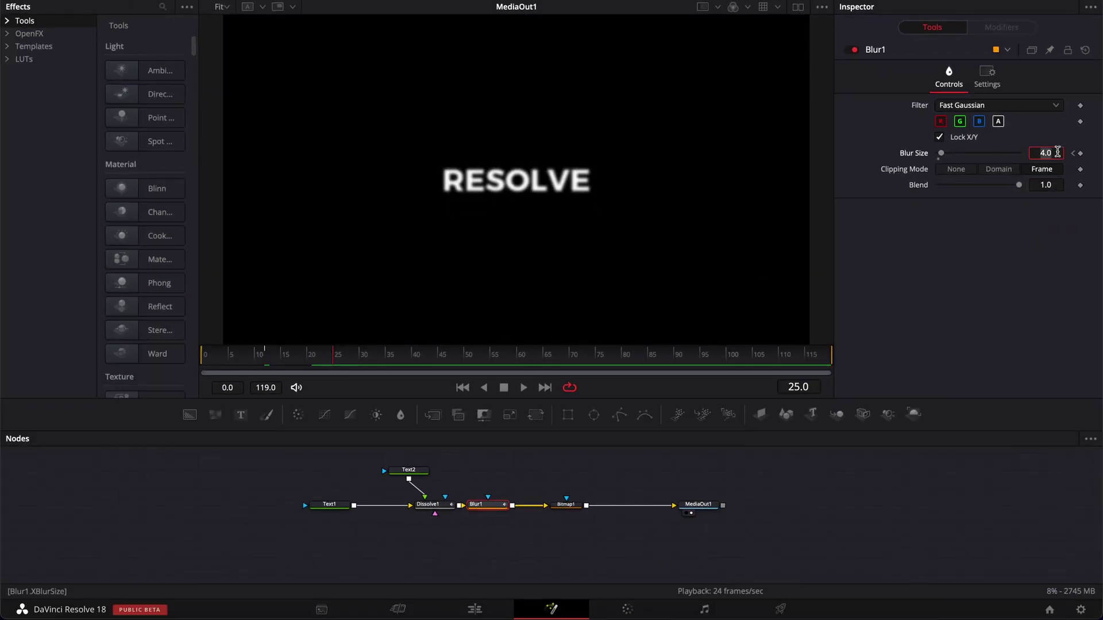
text(0)
key(Return)
key(space)
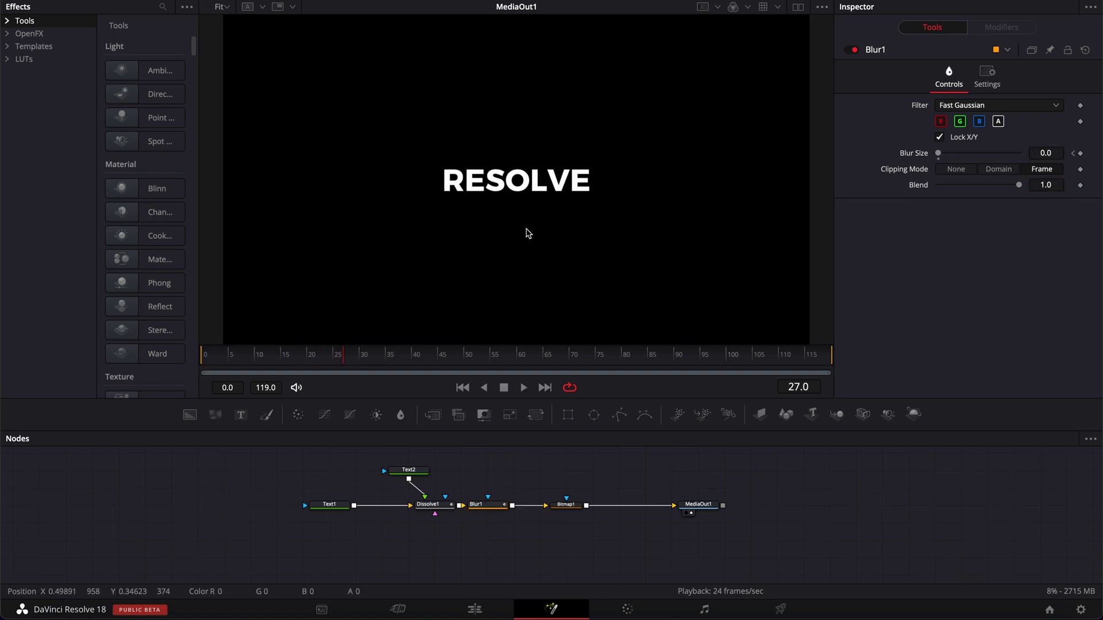
mouse_move(262, 354)
mouse_down()
mouse_move(232, 356)
mouse_move(319, 356)
mouse_move(201, 353)
mouse_move(265, 355)
mouse_up()
Set Bitmap1's alpha Low to about 0.4 and High to about 0.5, then play from the start
click(569, 506)
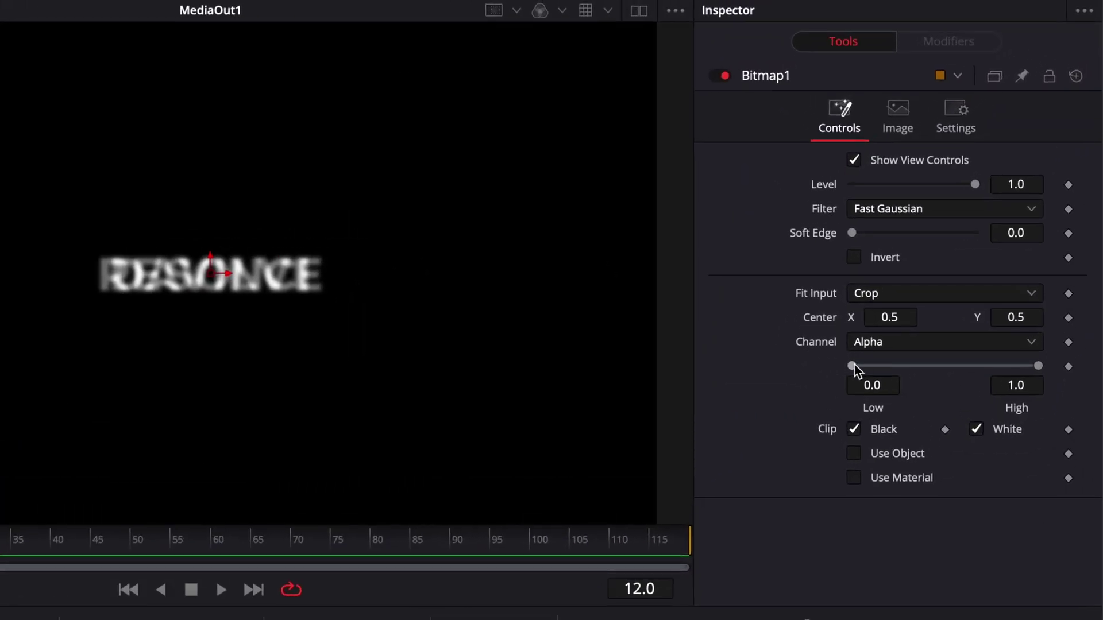
drag(854, 368, 930, 373)
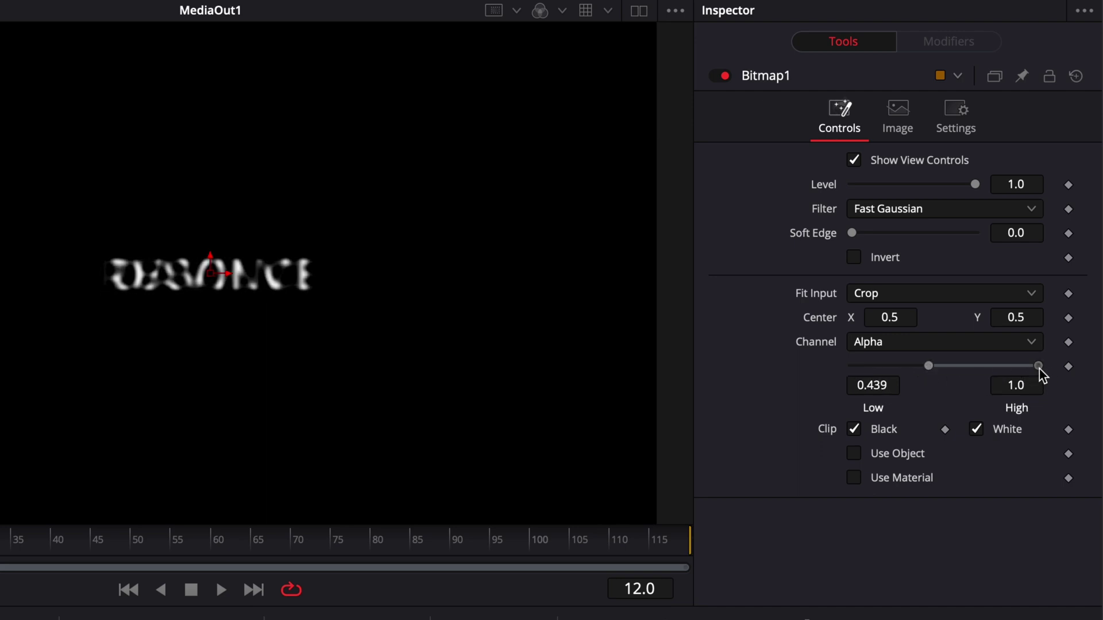
drag(1039, 369, 964, 371)
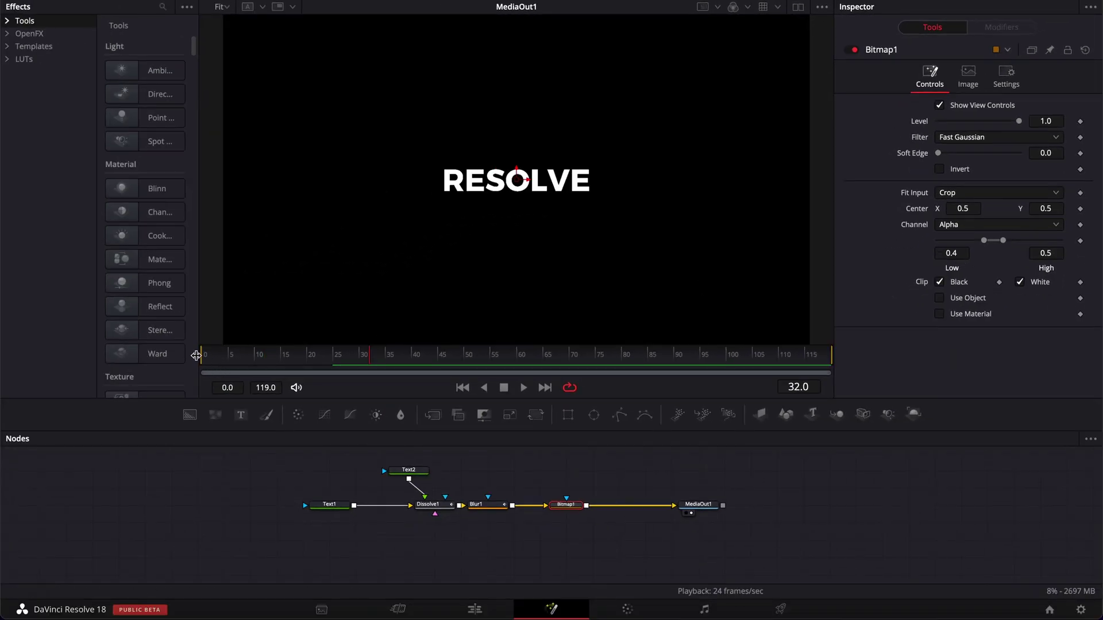
click(196, 355)
key(space)
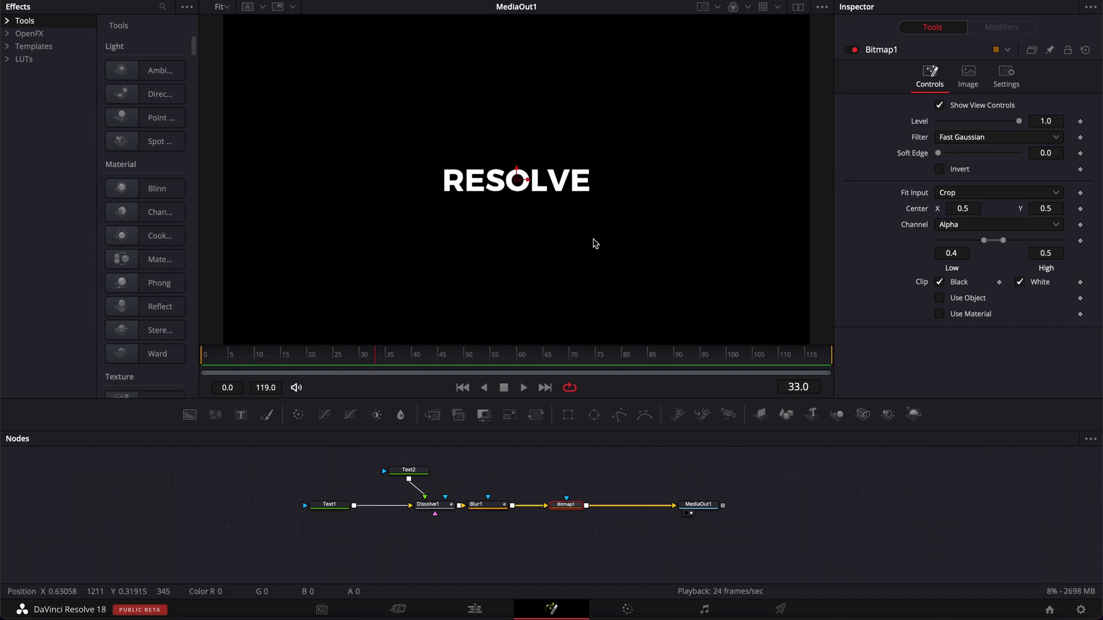
Insert a Background node between Bitmap1 and MediaOut1
drag(189, 415, 656, 492)
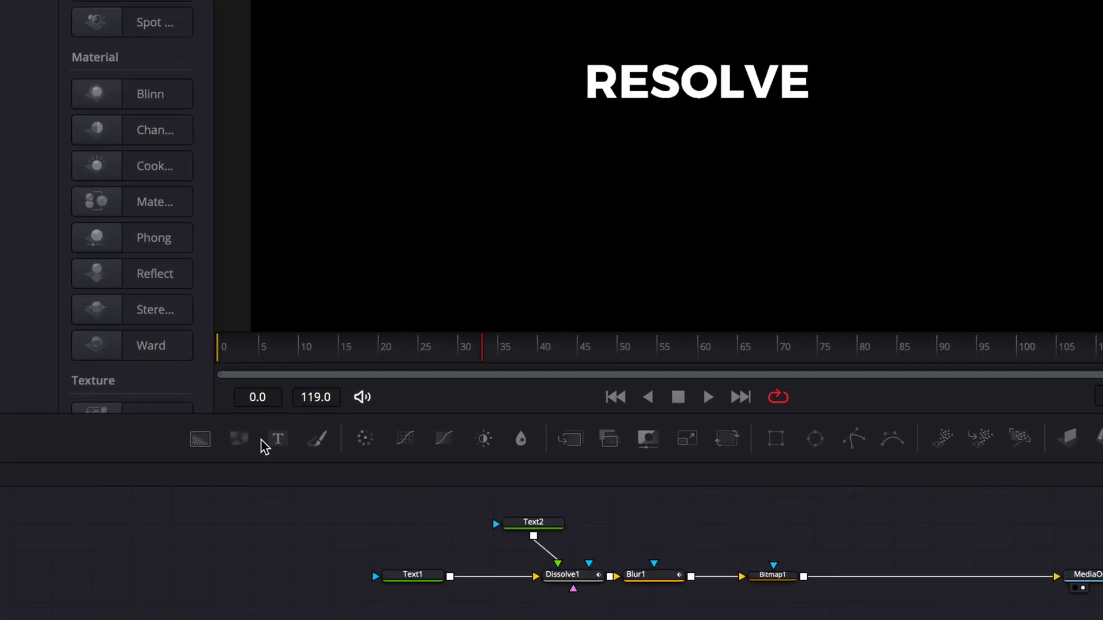
drag(913, 557, 902, 556)
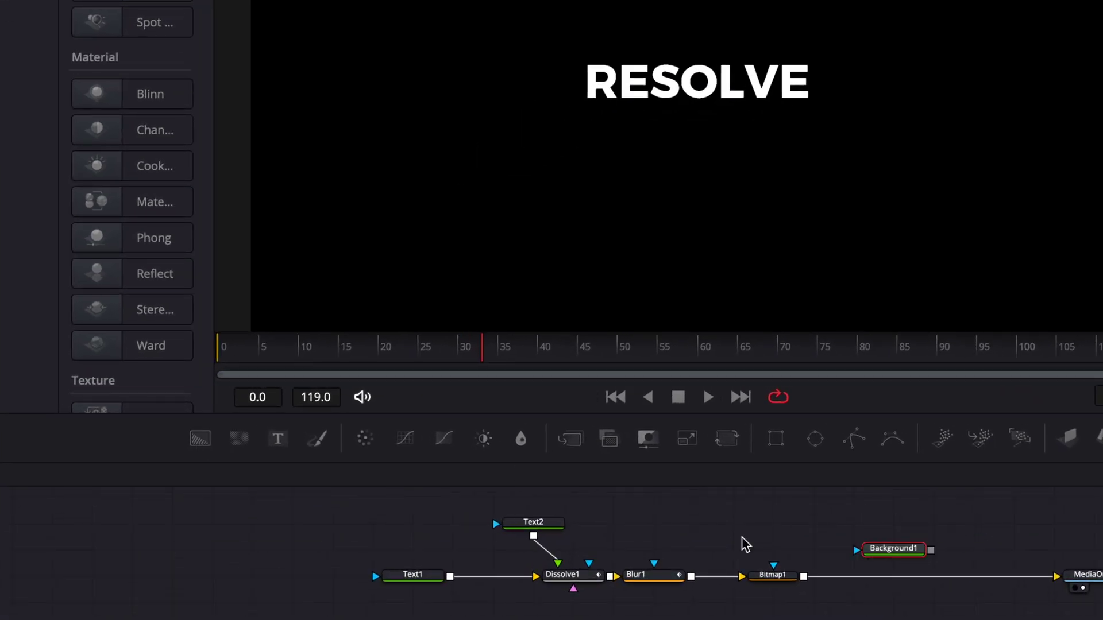
drag(1057, 583, 857, 551)
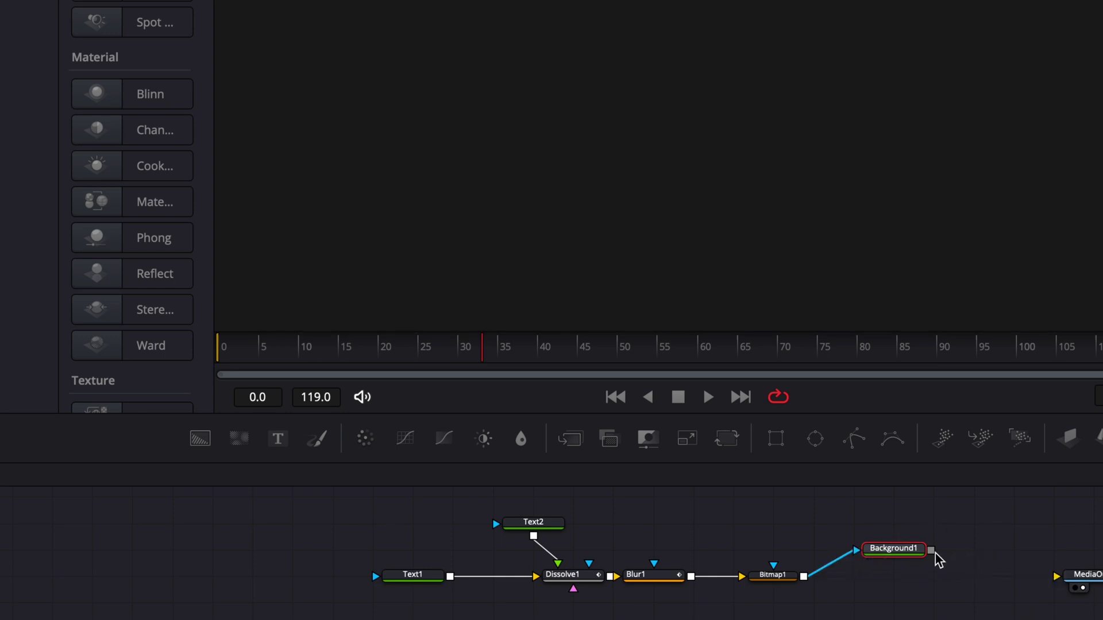
drag(930, 550, 1055, 576)
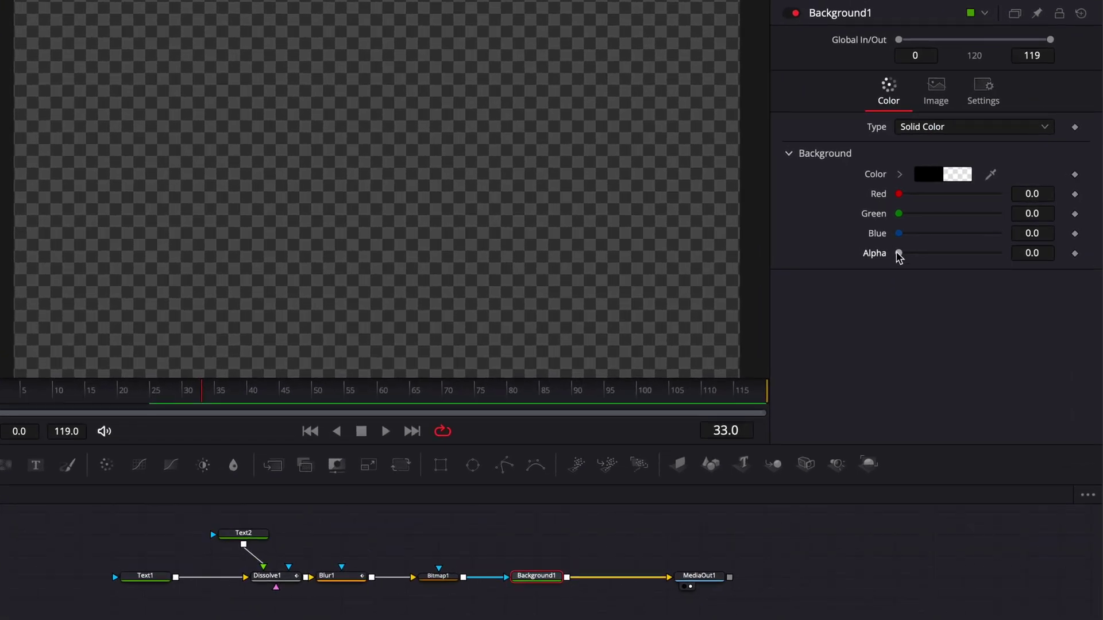
Set Background1's Alpha to 1, keeping its original colour
drag(899, 253, 1028, 259)
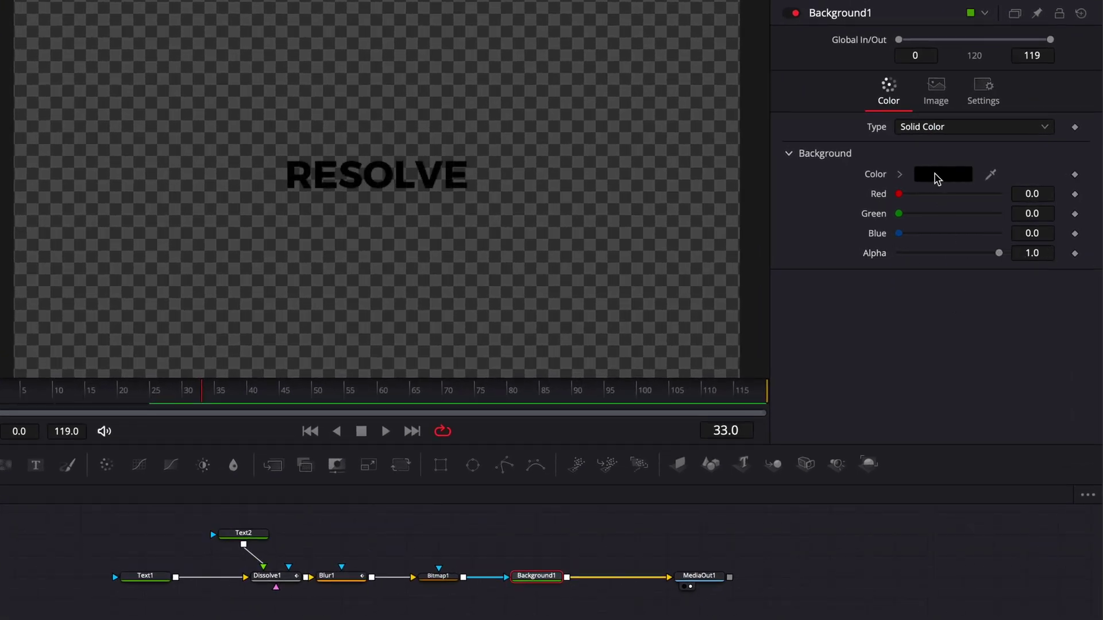
click(935, 176)
click(52, 195)
click(50, 213)
click(51, 243)
click(77, 329)
Make the background a horizontal gradient from purple on the left to red on the right
click(948, 132)
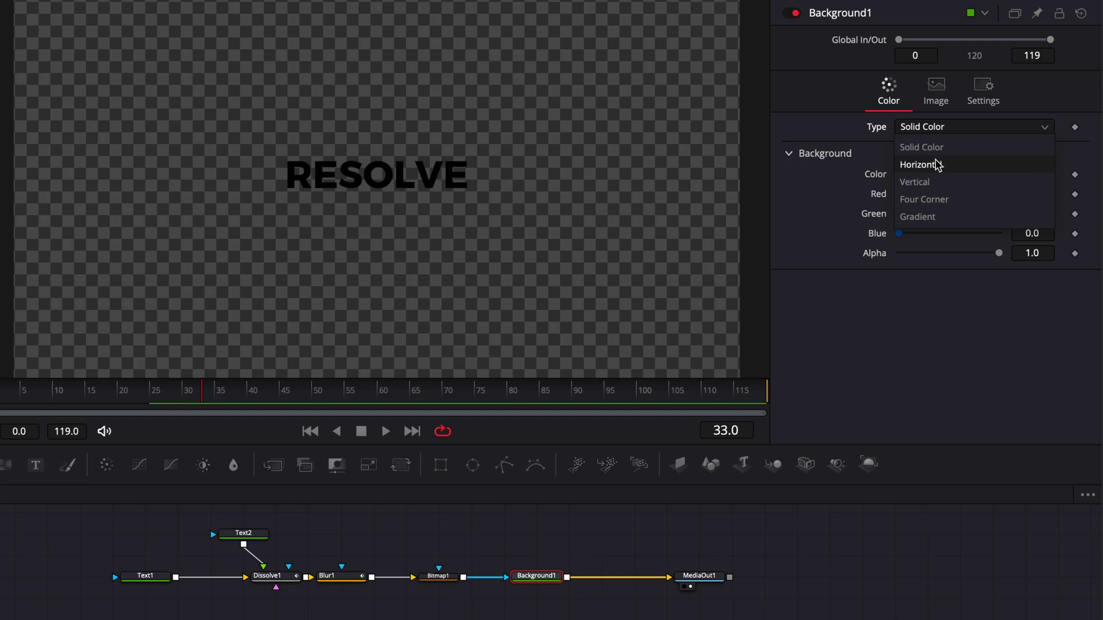
click(937, 166)
click(940, 175)
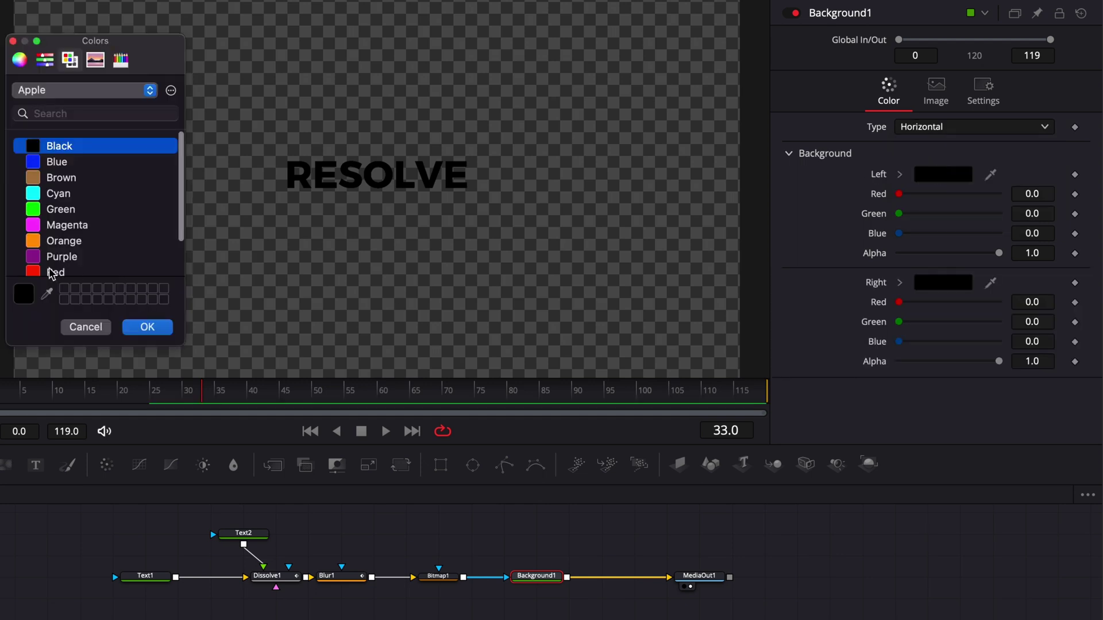
click(34, 258)
click(148, 327)
click(935, 283)
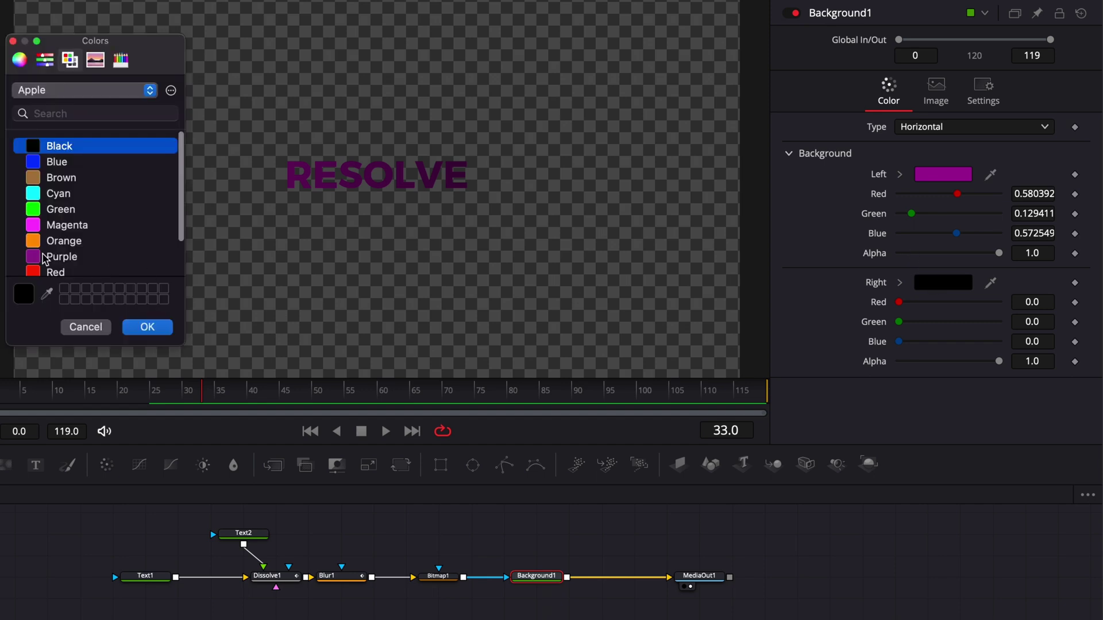
click(36, 273)
click(147, 326)
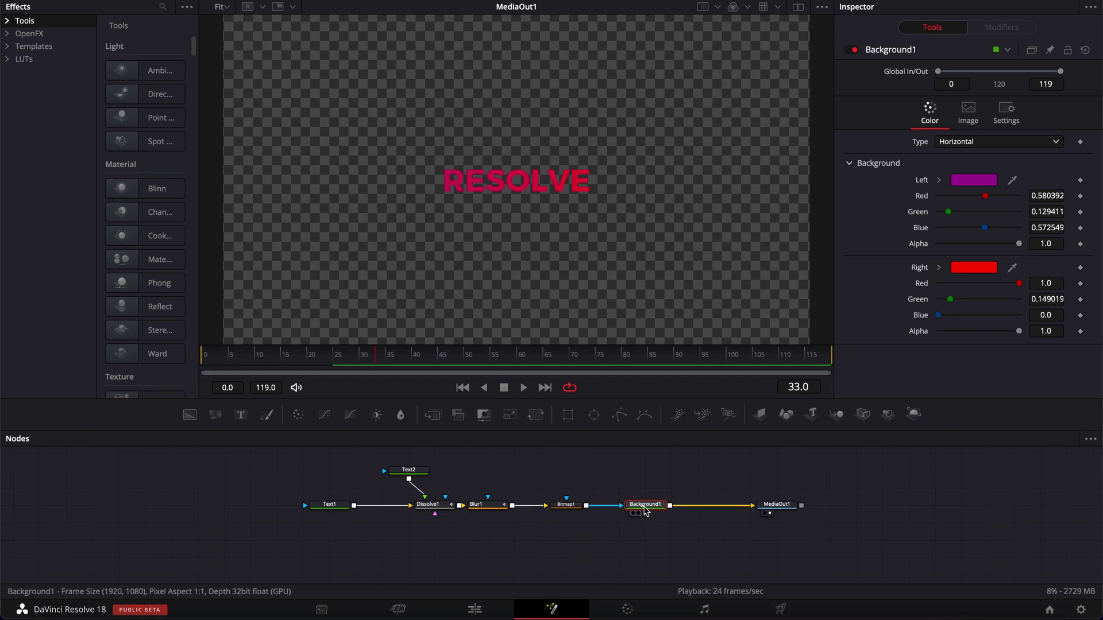
Add a Soft Glow node after Background1 with Glow Size 3.9
mouse_move(645, 510)
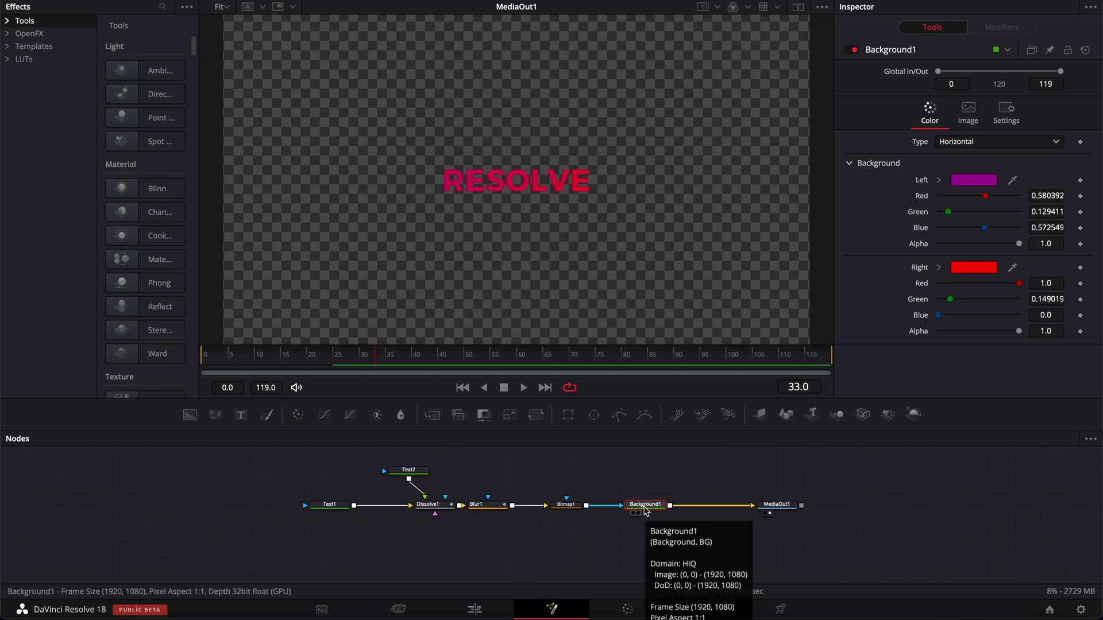
key(shift+space)
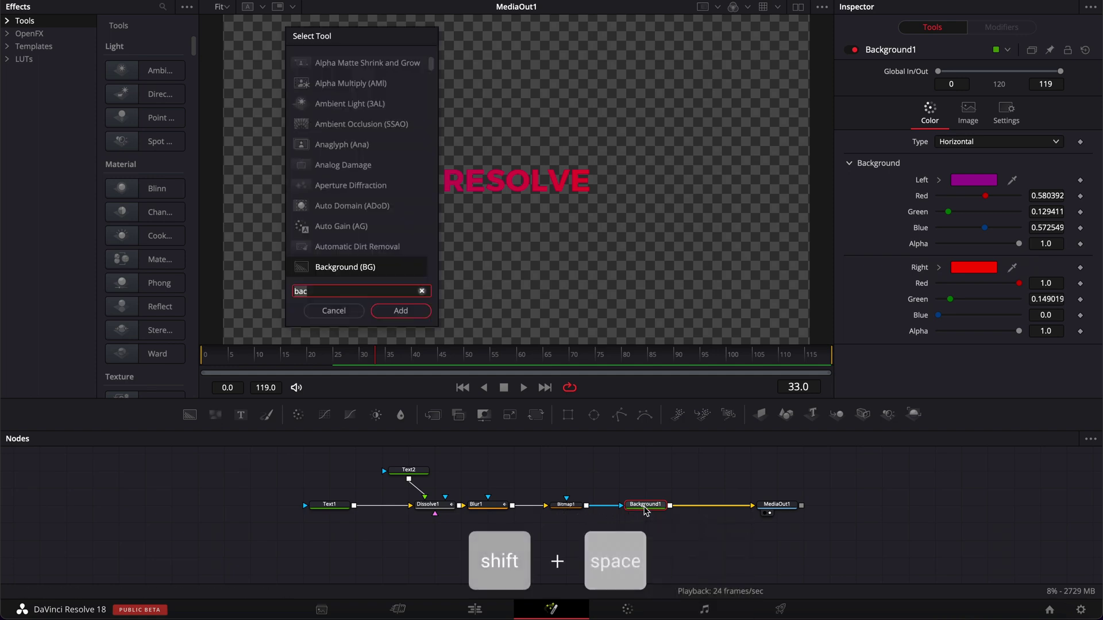
text(soft)
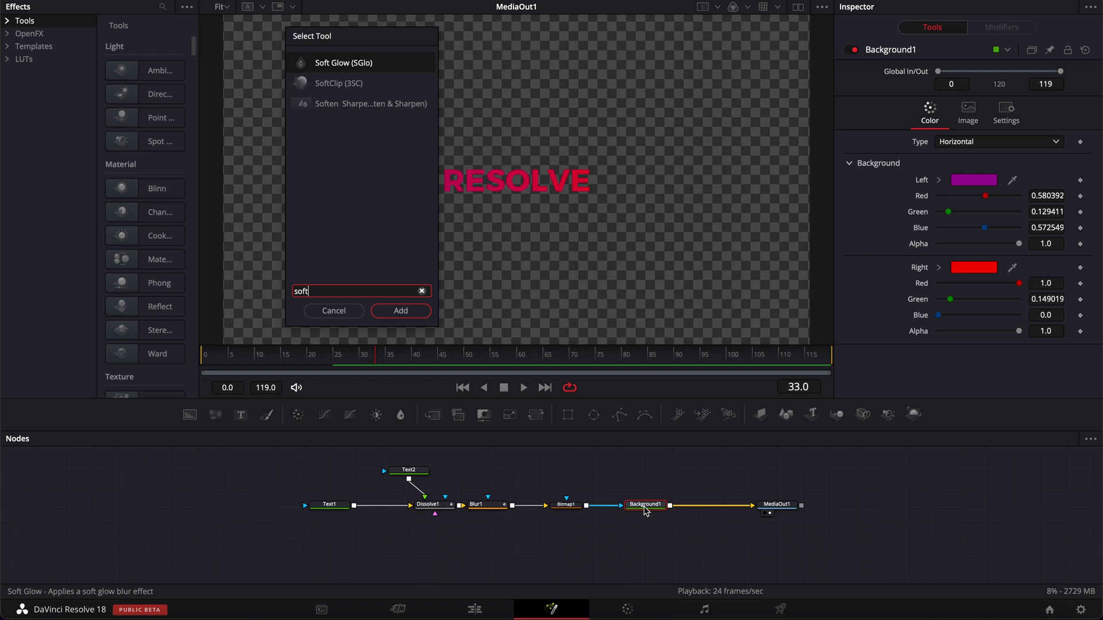
key(Return)
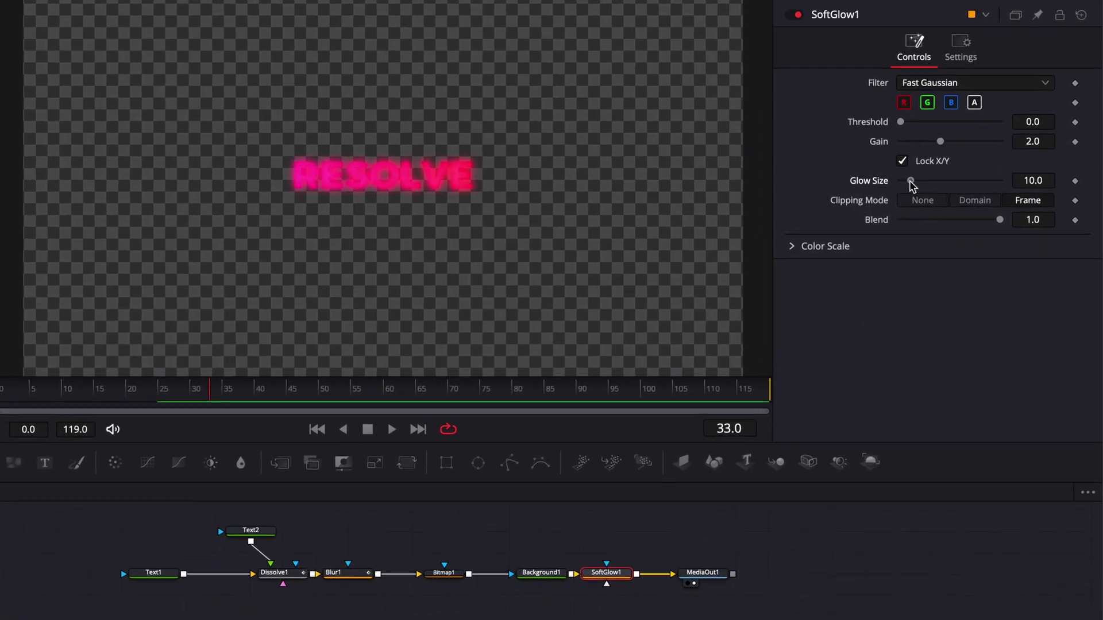
drag(946, 186, 941, 187)
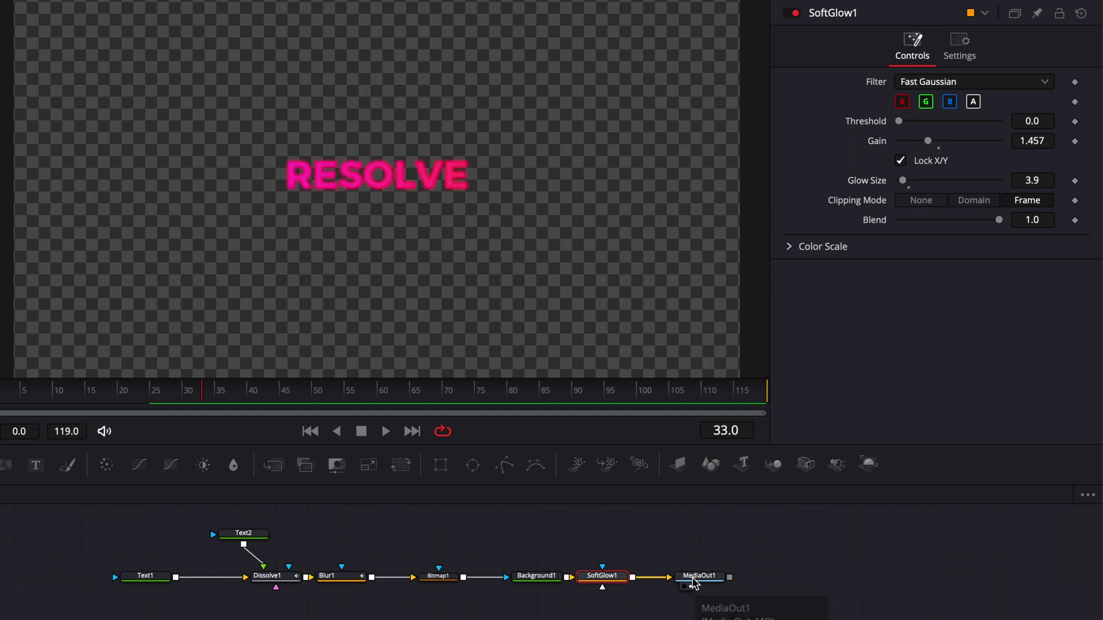
Add a Transform node after SoftGlow1, set its Size to 2.9, and rewind to frame 0
drag(707, 582, 772, 582)
click(603, 584)
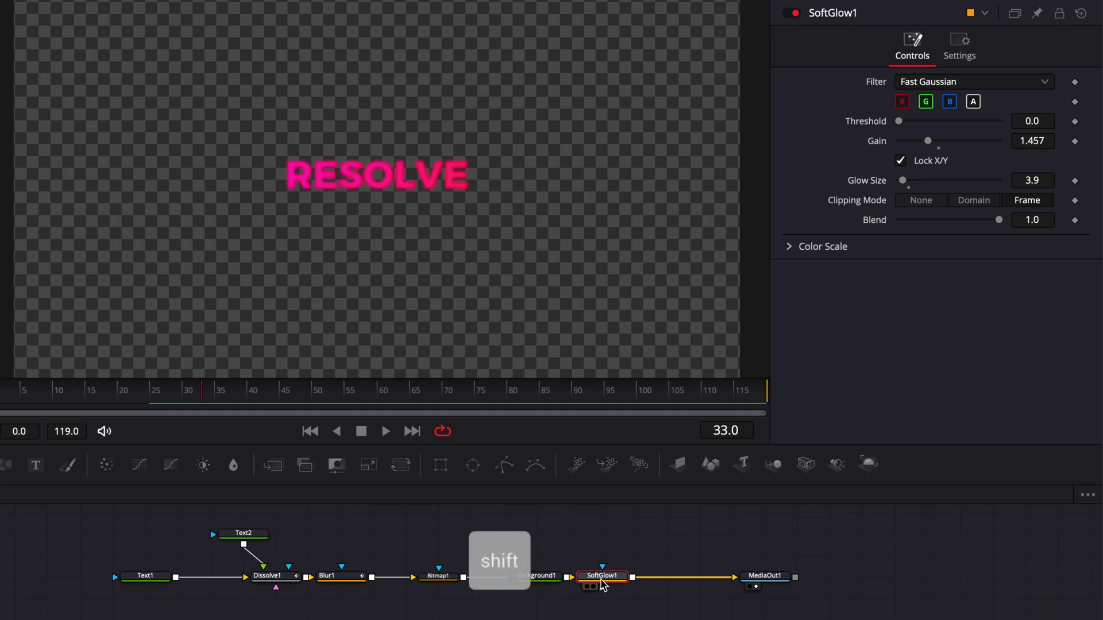
key(shift+space)
text(tran)
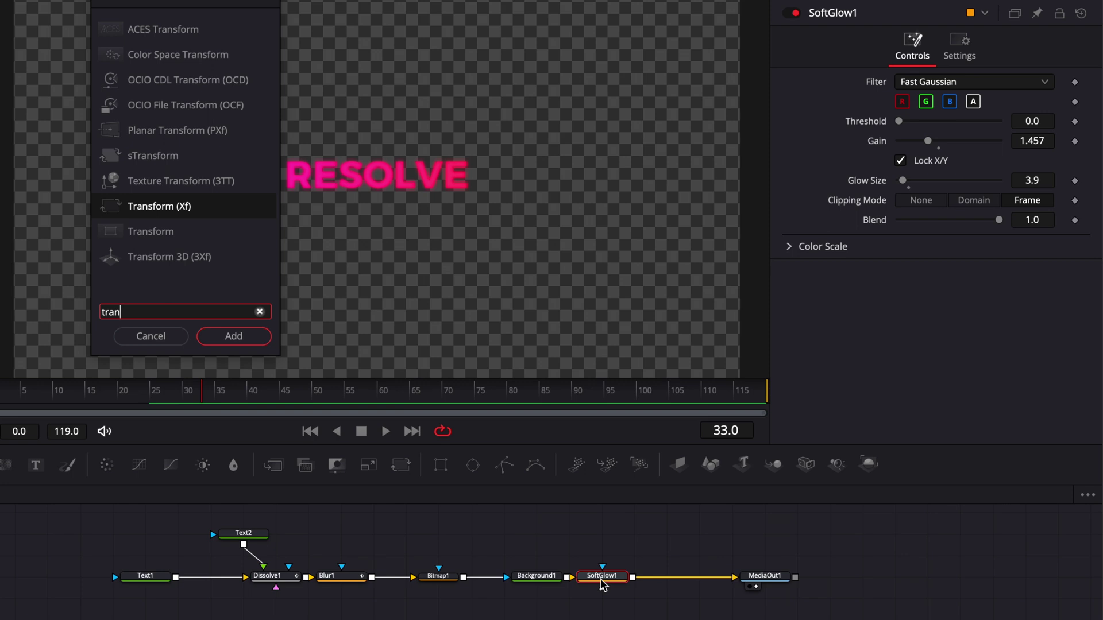
key(Return)
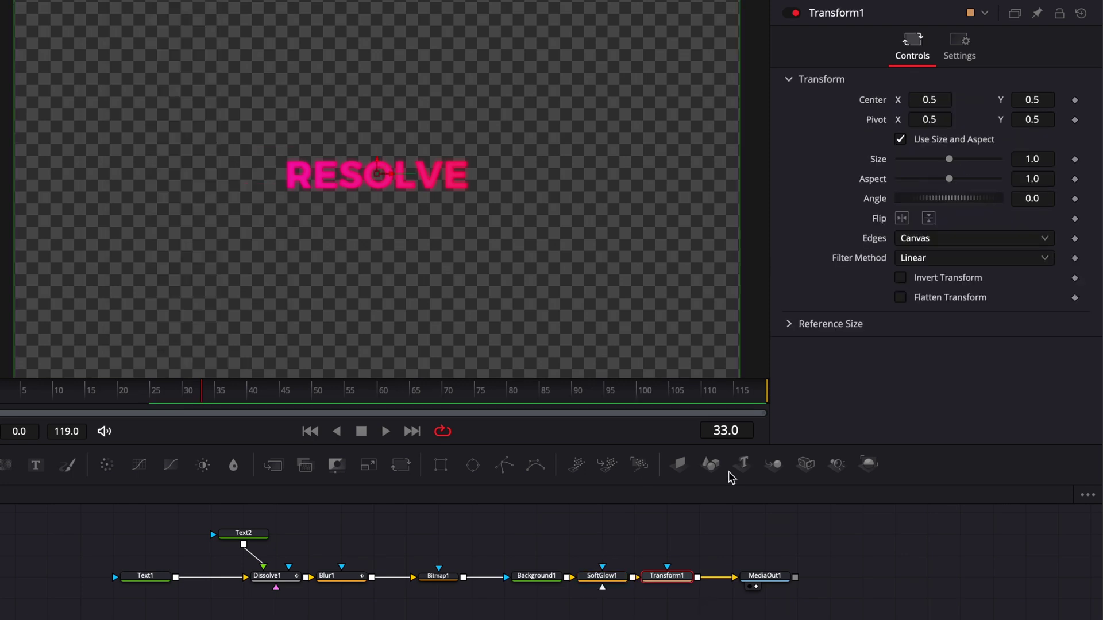
drag(950, 162, 994, 166)
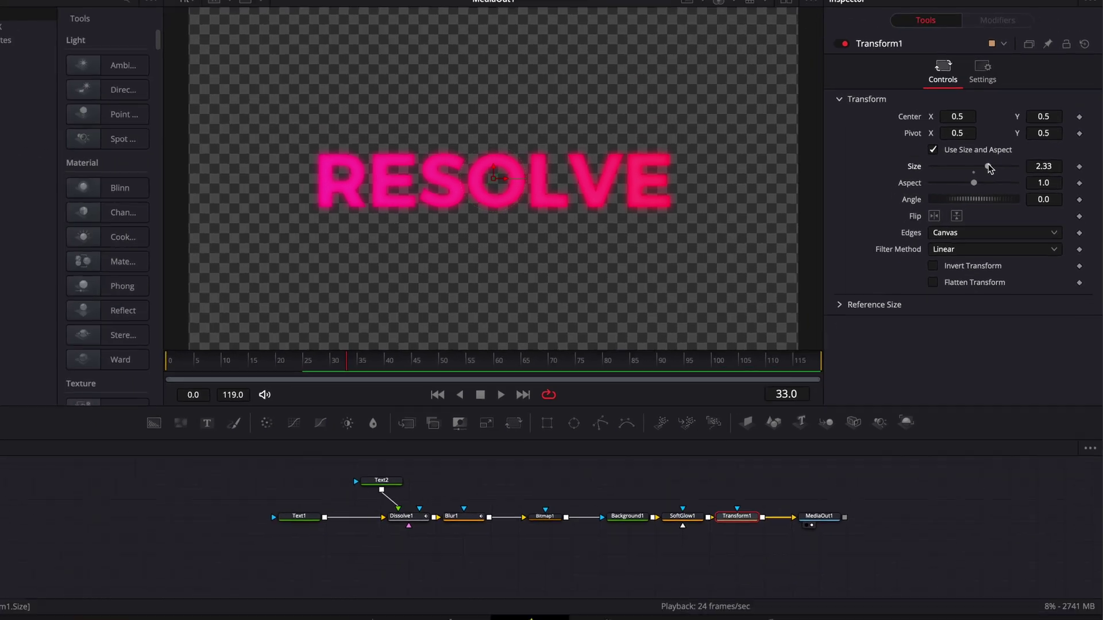
click(170, 360)
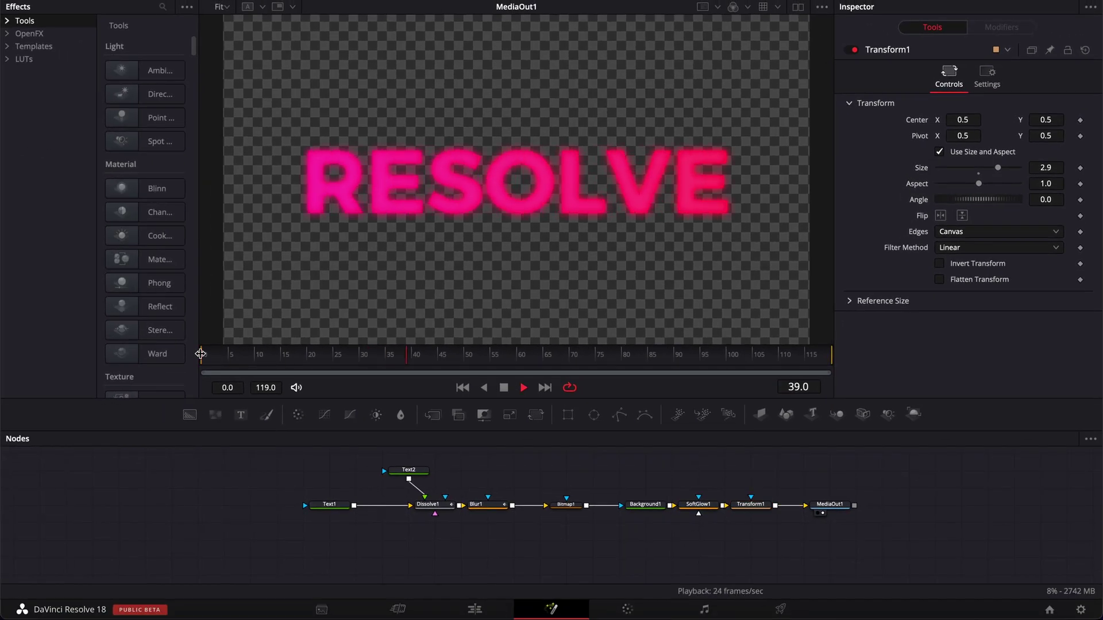